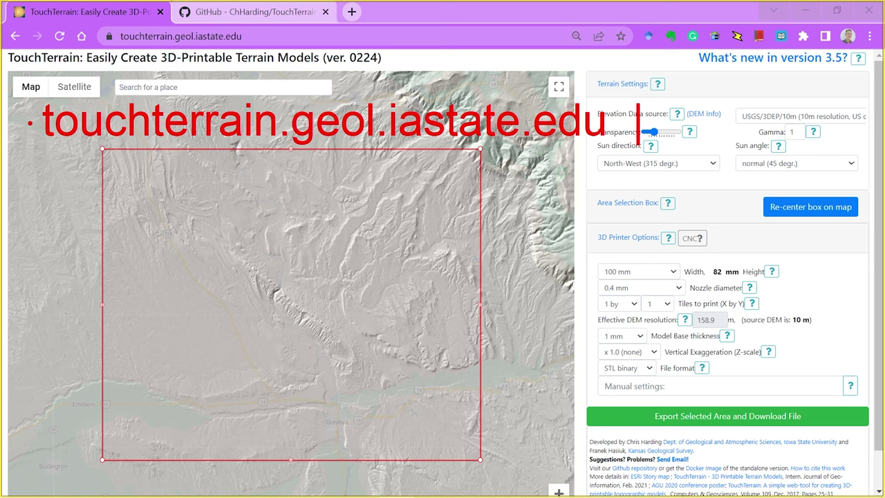
Step: Search the map for 'big bear lake' to centre the selection box on Big Bear Lake, CA
click(229, 84)
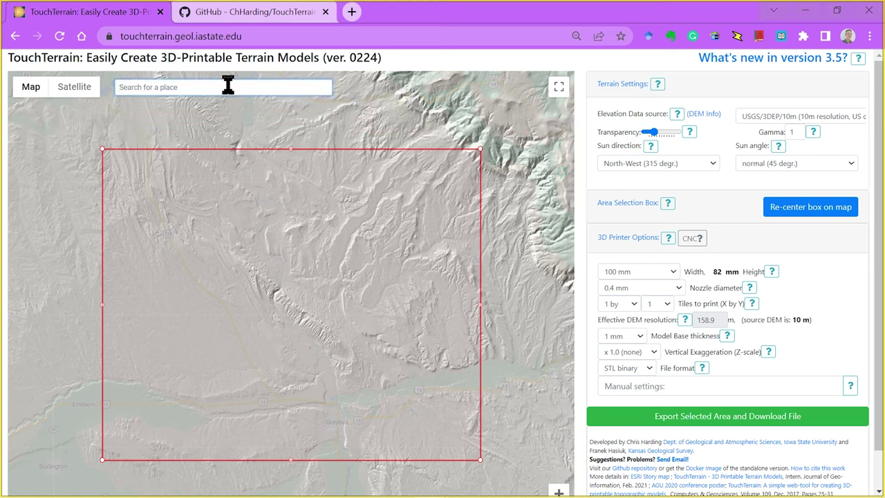
text(big bear lake)
key(Return)
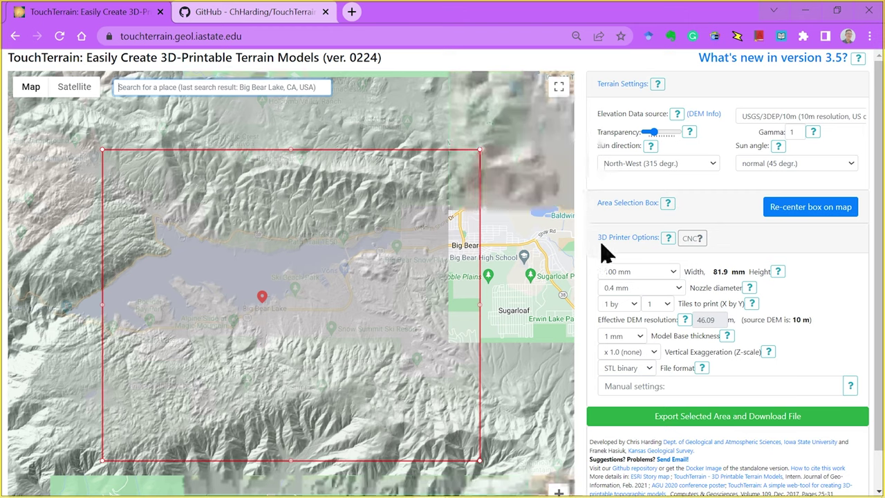
Step: Keep USGS/3DEP/10m as the elevation source and raise Transparency so the street map shows through
click(768, 119)
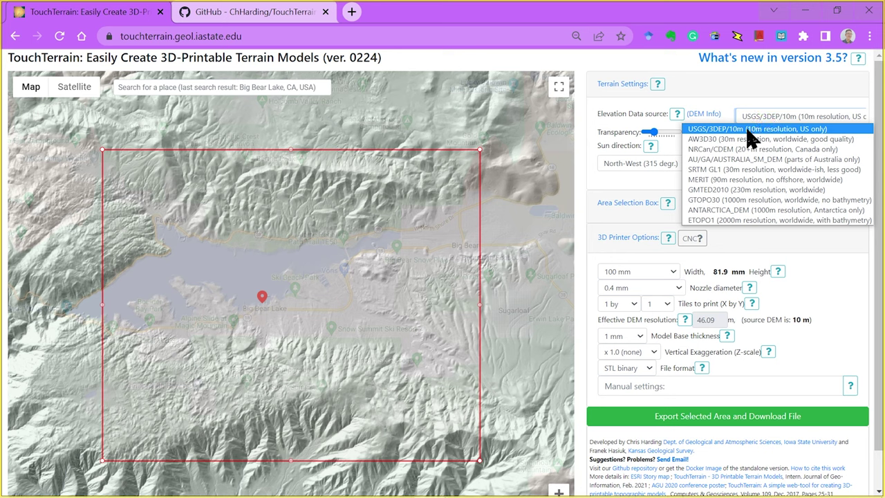
click(731, 92)
drag(654, 133, 672, 139)
click(775, 118)
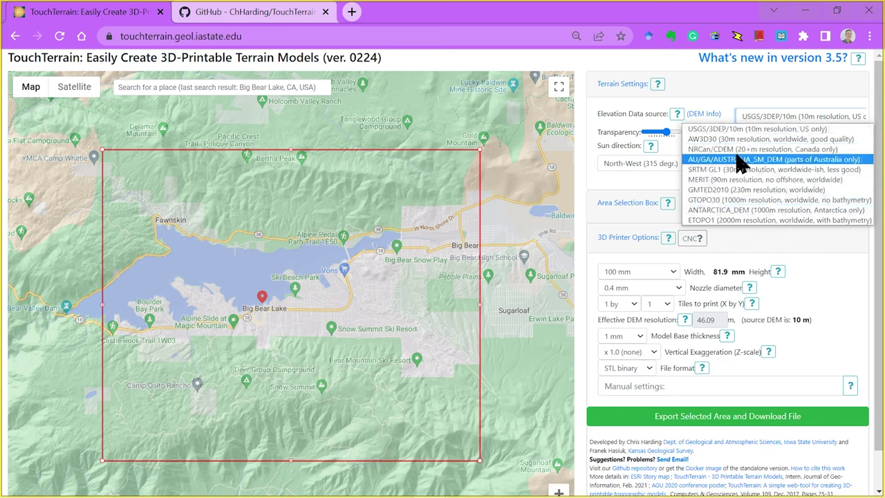
click(731, 95)
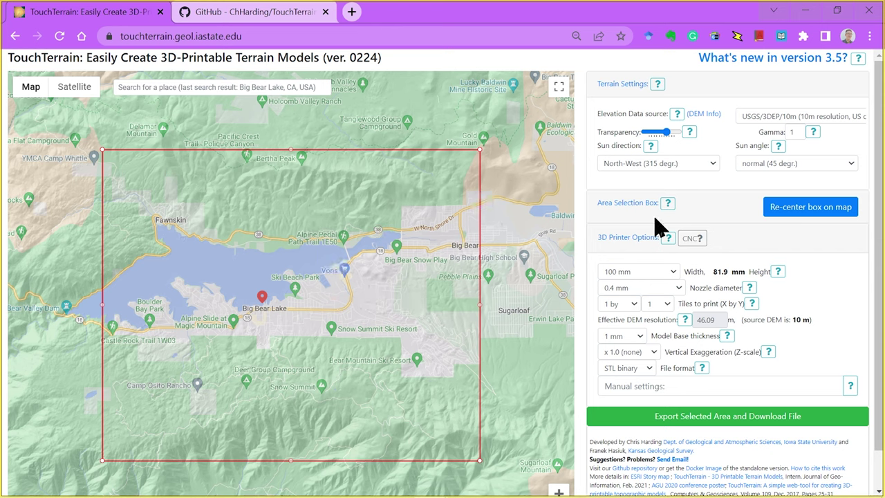
drag(671, 136, 671, 136)
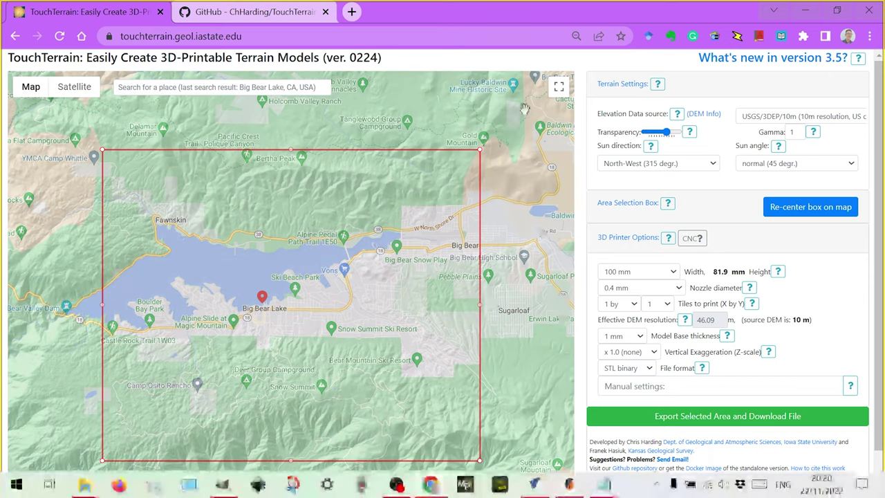
Step: Zoom out two levels and drag the box corners outward over the mountains south to Seven Oaks
scroll(618, 484, down, 1)
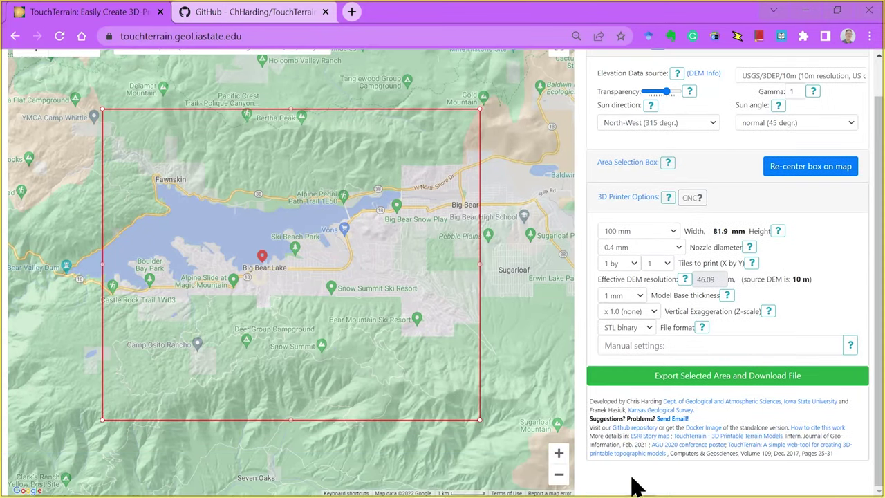
click(559, 477)
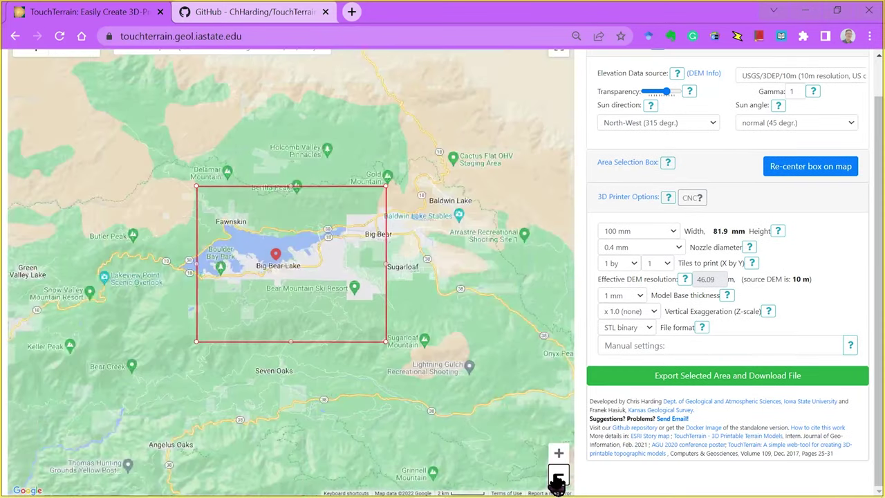
click(558, 476)
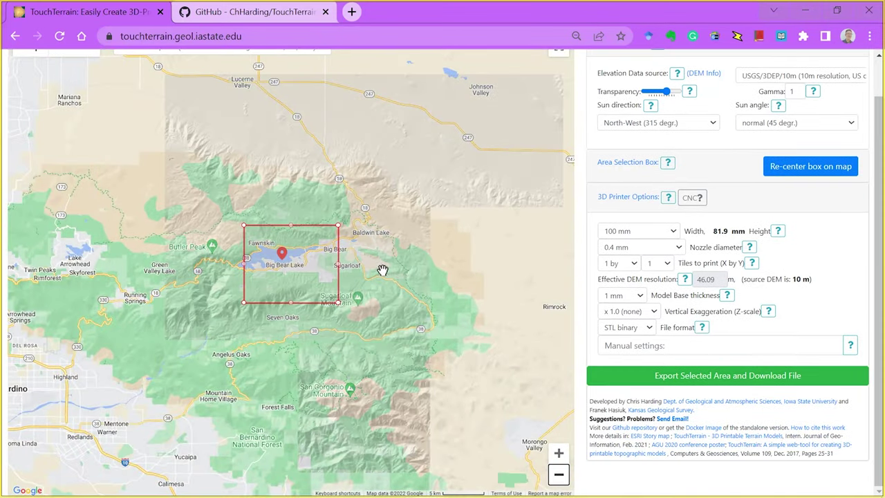
drag(245, 304, 181, 332)
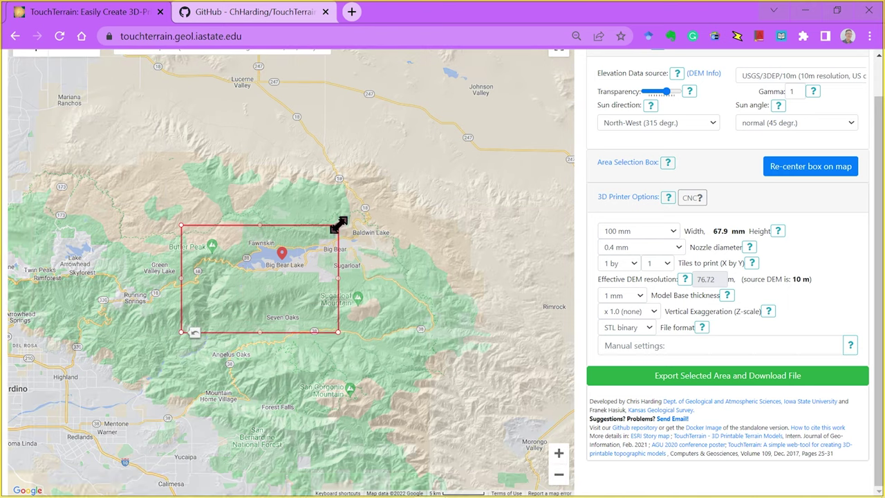
drag(340, 223, 375, 222)
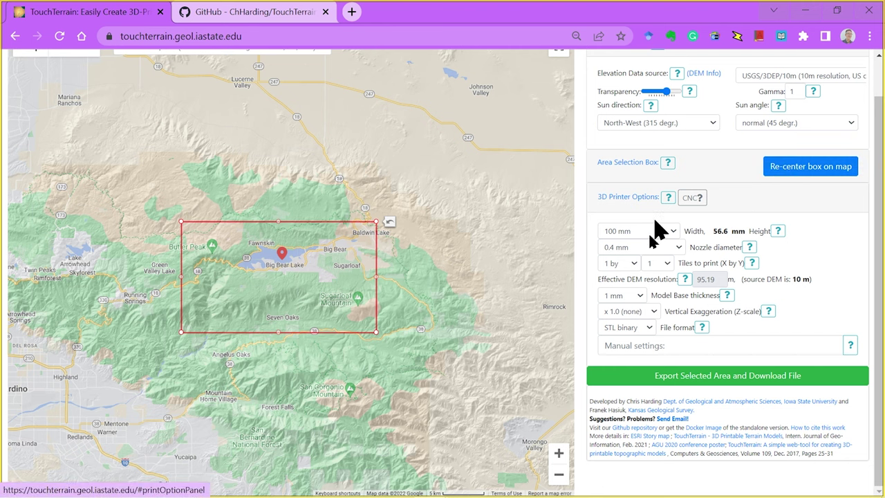
Step: Zoom back in, expand Area Selection Box for corner coordinates, and show the CNC tips
click(558, 458)
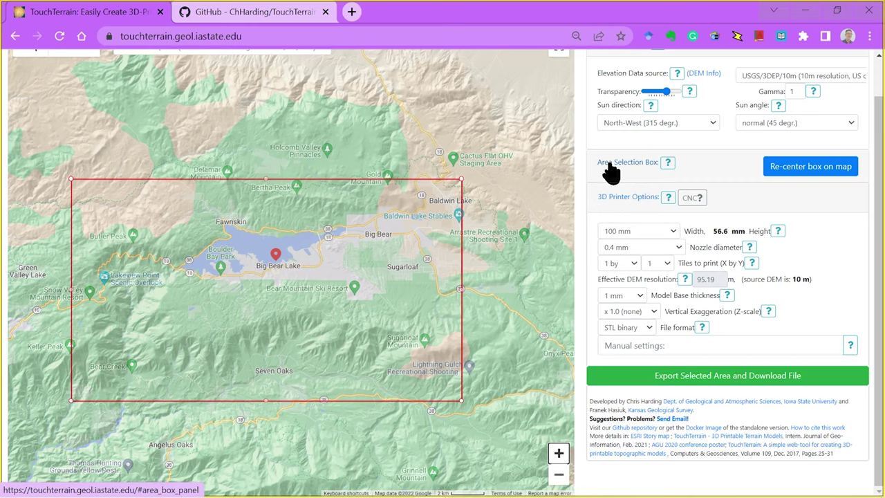
click(612, 163)
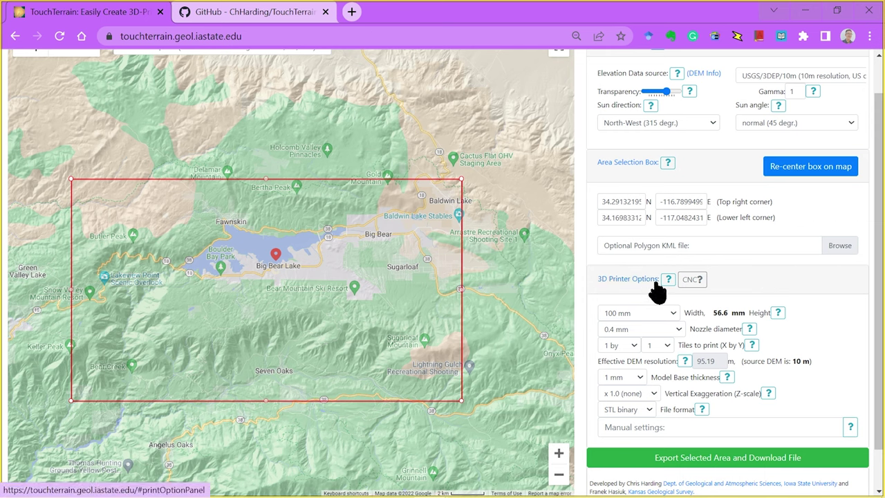
mouse_move(692, 284)
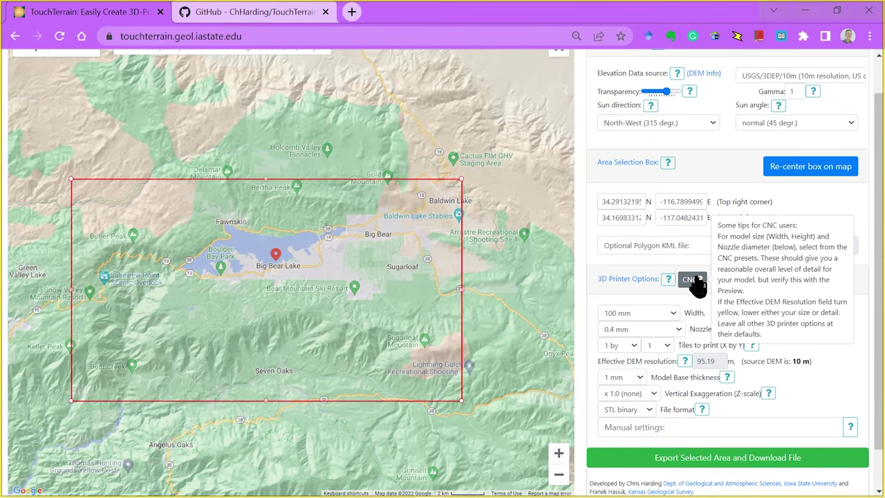
Step: Choose CNC large size for Width and CNC high detail for Nozzle diameter, giving 24.8 m resolution
click(643, 316)
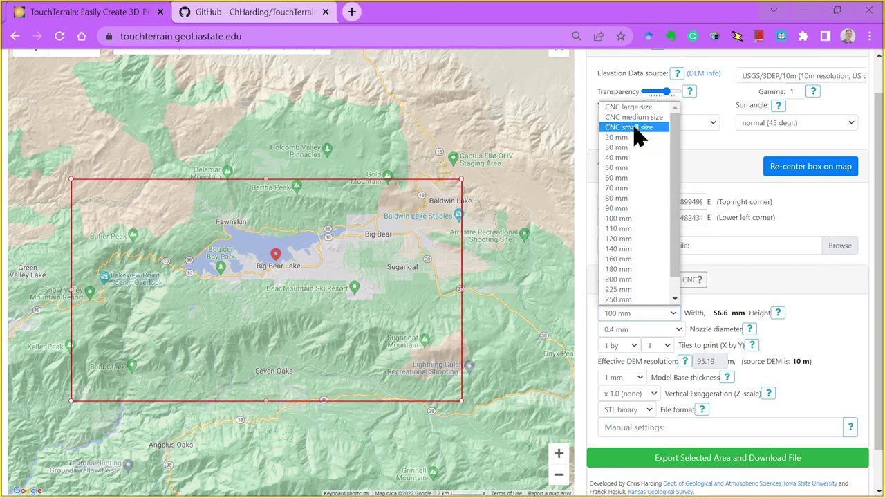
click(641, 108)
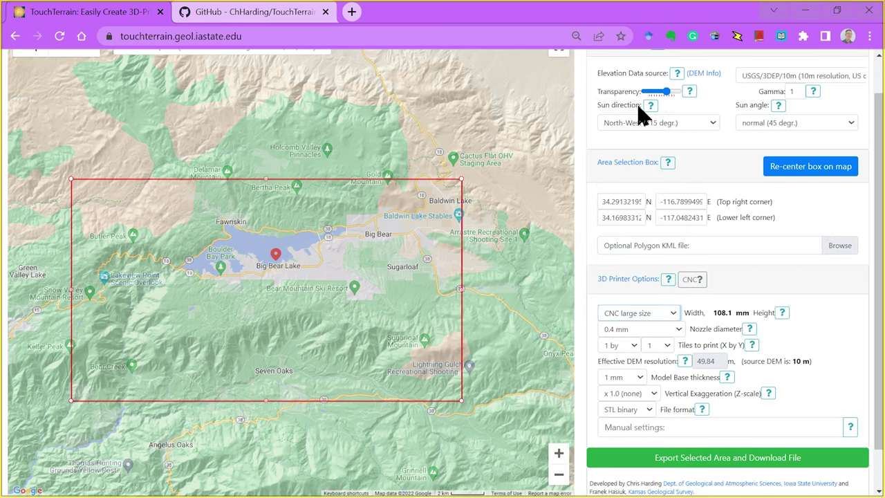
click(652, 329)
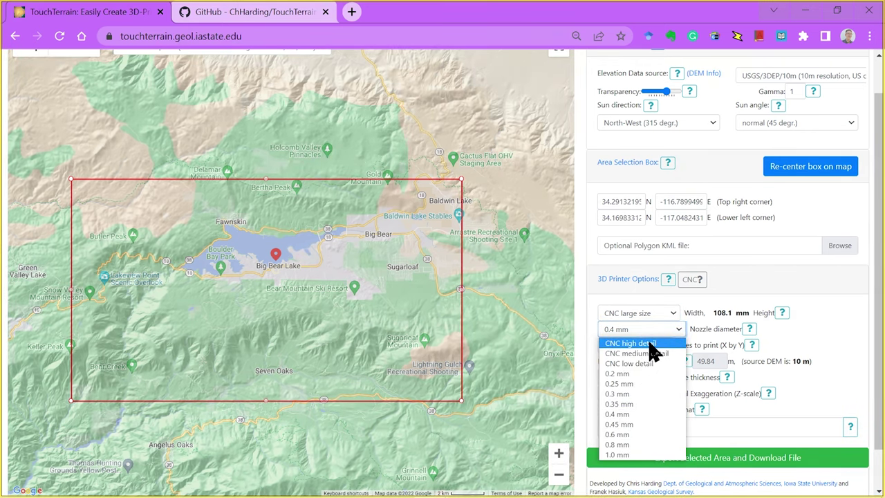
click(651, 344)
click(632, 330)
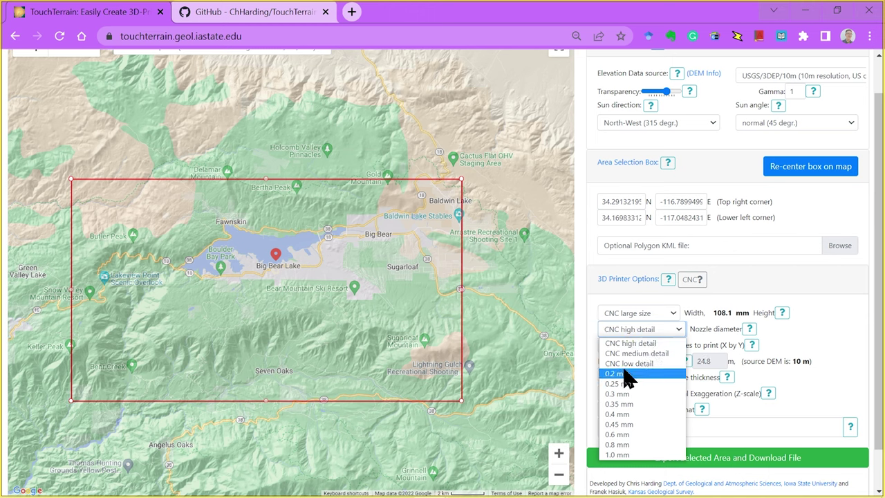
click(641, 328)
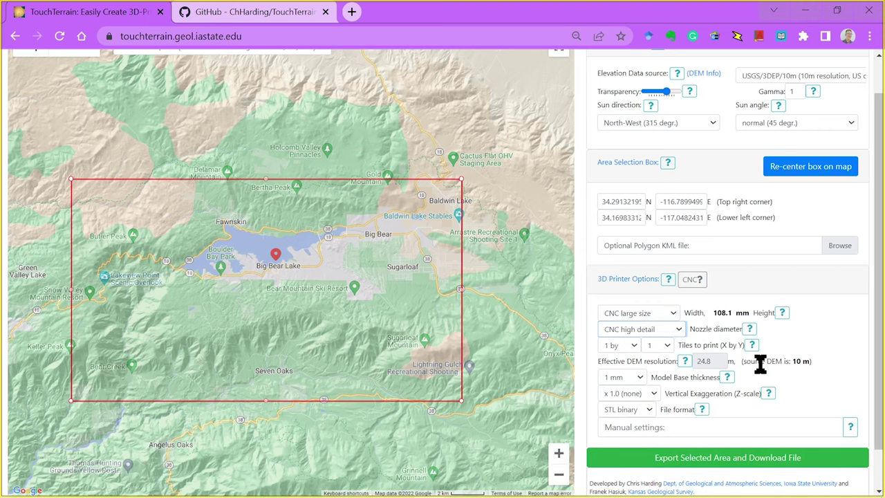
double_click(702, 360)
click(702, 360)
Step: Set Model Base thickness to 5 mm and Vertical Exaggeration to x 3, then view the Manual settings help
scroll(829, 354, down, 1)
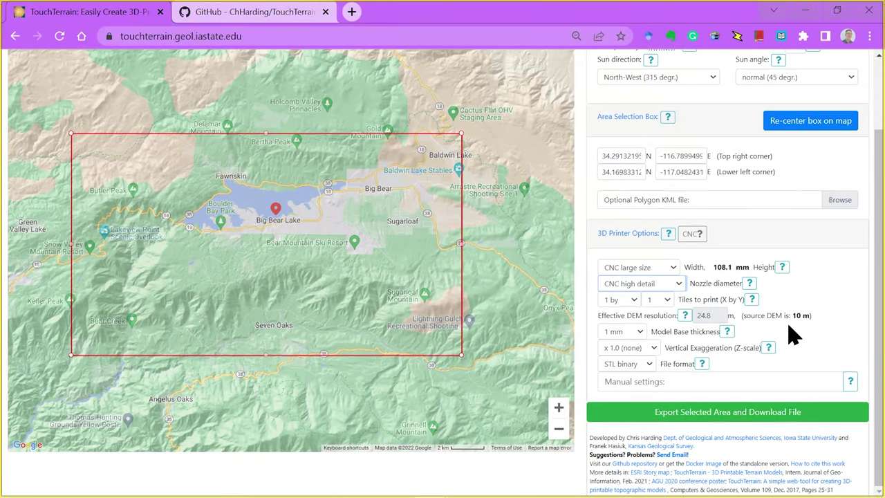
click(631, 333)
click(615, 415)
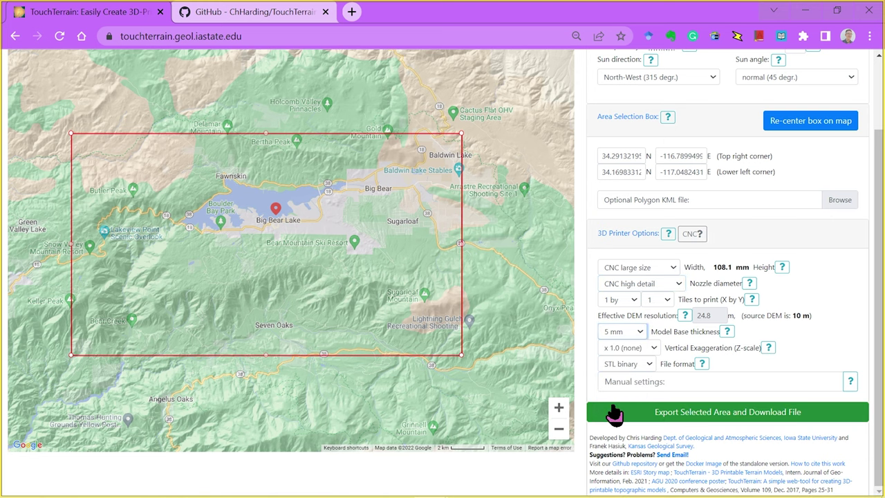
click(650, 352)
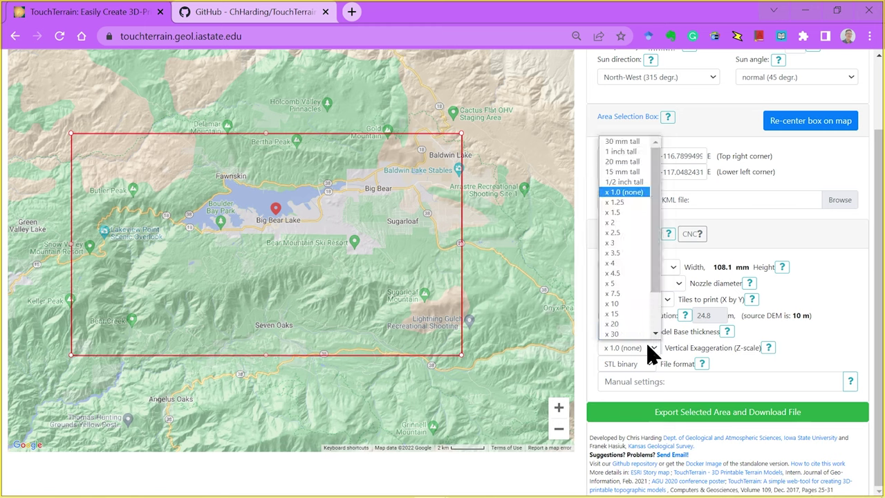
click(650, 352)
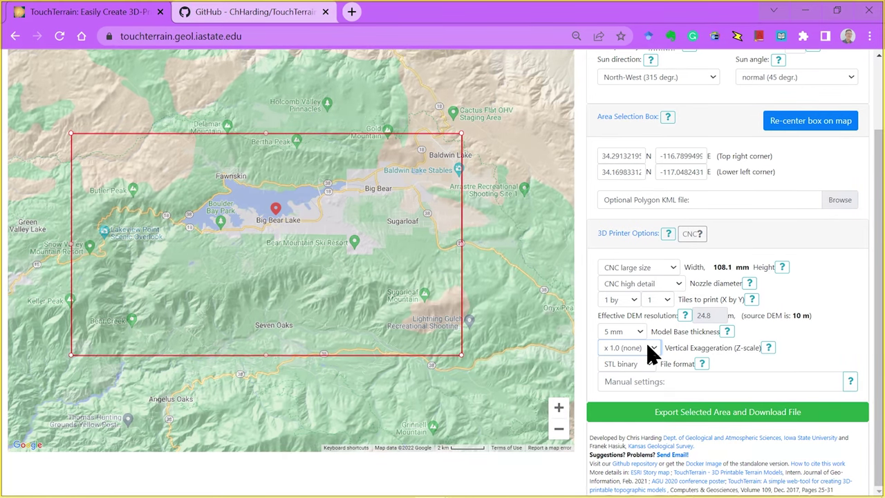
click(650, 351)
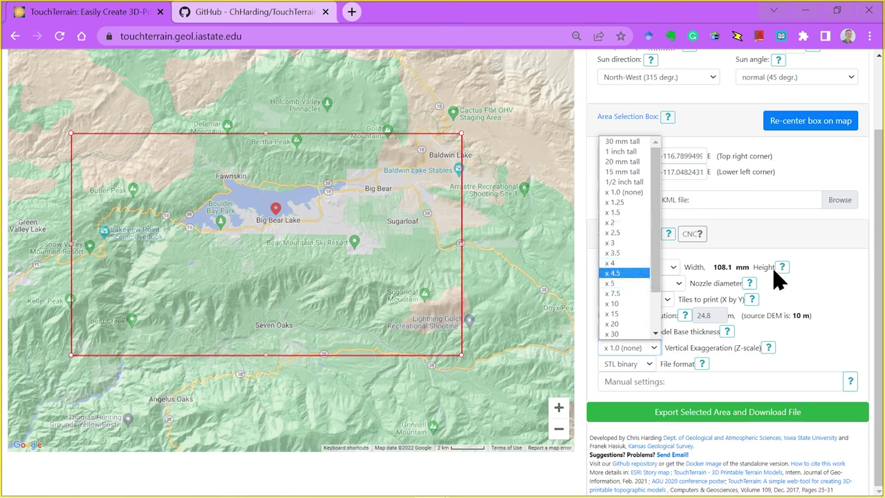
click(612, 243)
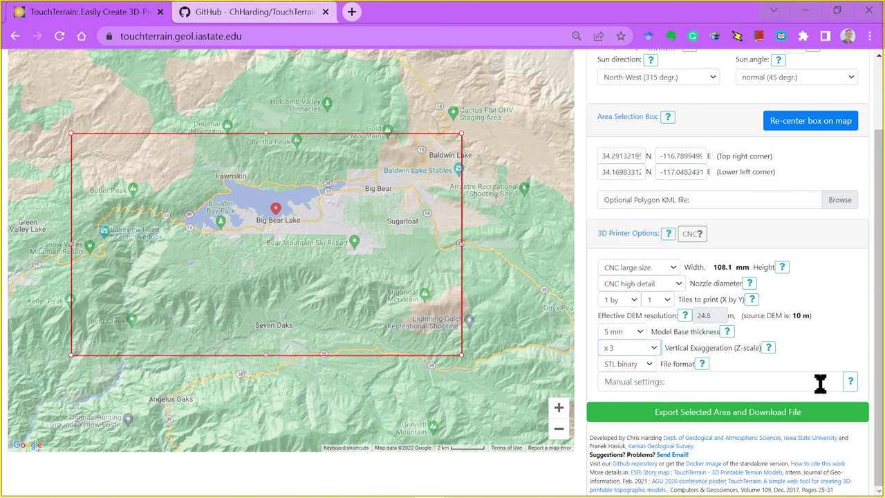
click(850, 382)
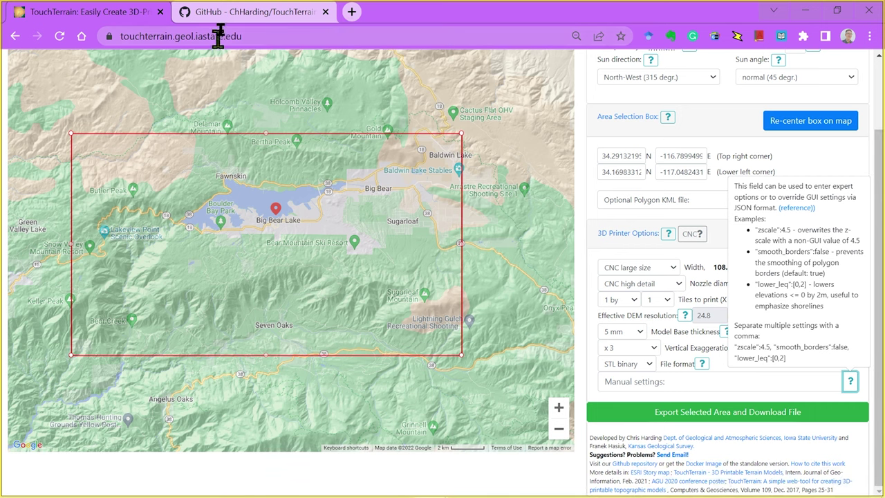
click(225, 14)
scroll(283, 221, down, 15)
scroll(277, 211, down, 15)
scroll(280, 201, down, 5)
scroll(16, 108, up, 2)
scroll(52, 221, down, 1)
drag(62, 258, 164, 260)
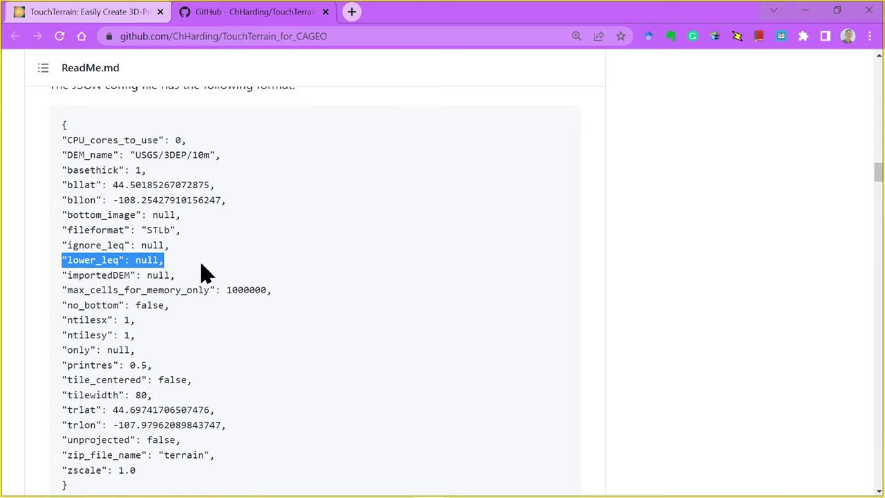
scroll(204, 290, down, 3)
scroll(210, 290, down, 20)
scroll(220, 296, down, 15)
scroll(228, 279, down, 3)
key(ctrl+1)
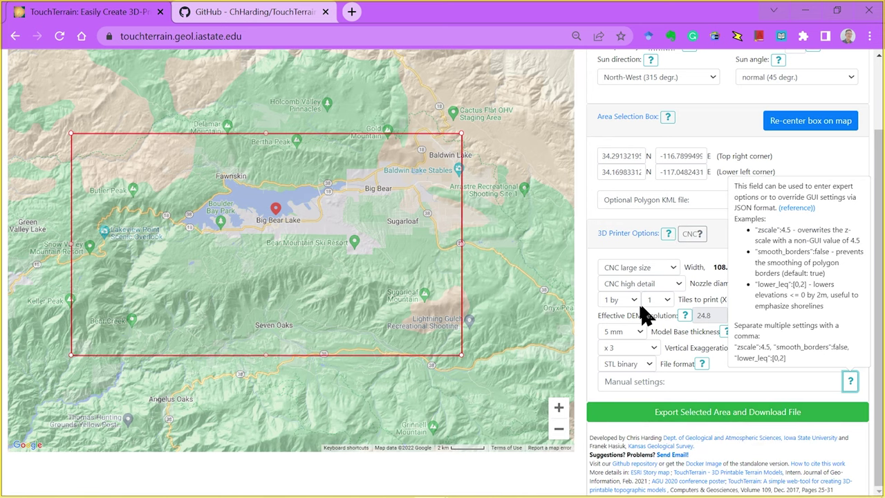
scroll(737, 206, up, 1)
scroll(737, 211, up, 1)
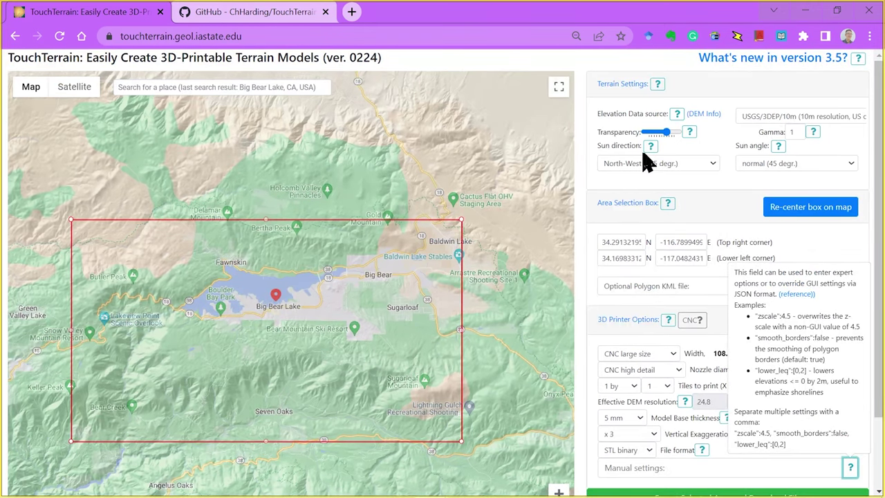
Step: Switch the background to the road map and blend it over the grey hillshade using Transparency
mouse_move(668, 133)
mouse_down()
mouse_move(678, 135)
mouse_move(652, 134)
mouse_move(704, 139)
mouse_move(674, 136)
mouse_up()
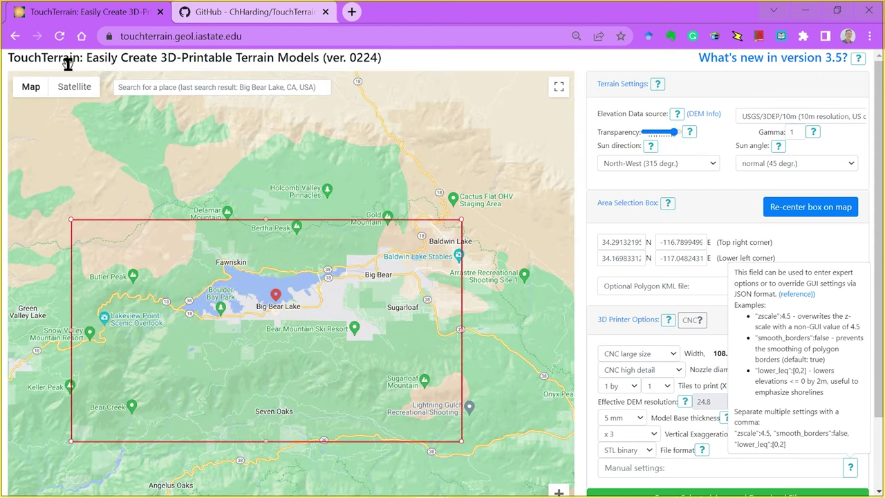
click(73, 93)
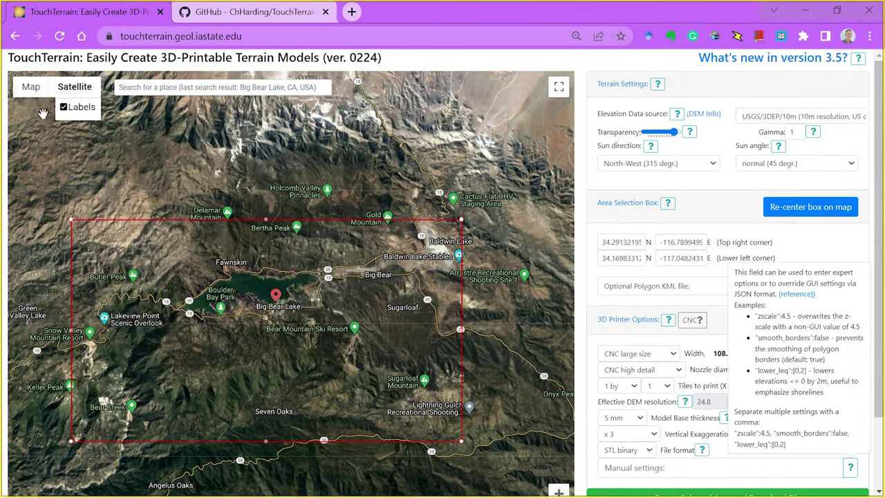
click(31, 90)
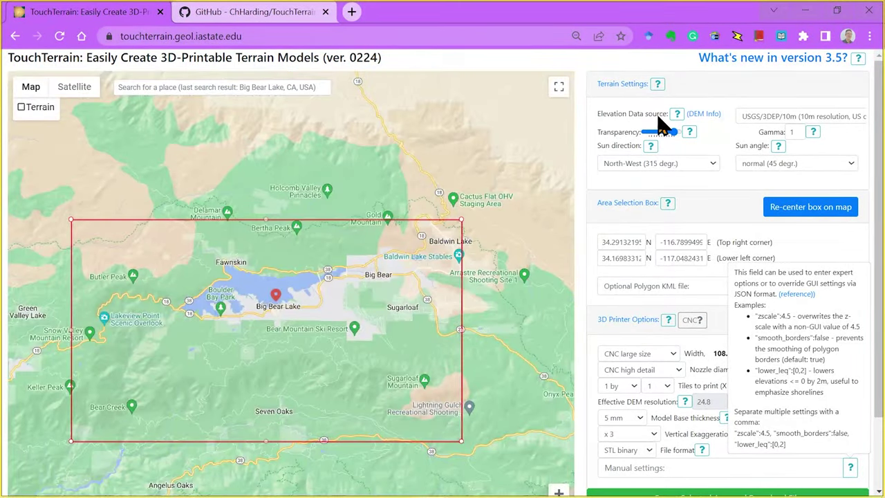
mouse_move(672, 132)
mouse_down()
mouse_move(625, 145)
mouse_move(672, 138)
mouse_move(663, 135)
mouse_up()
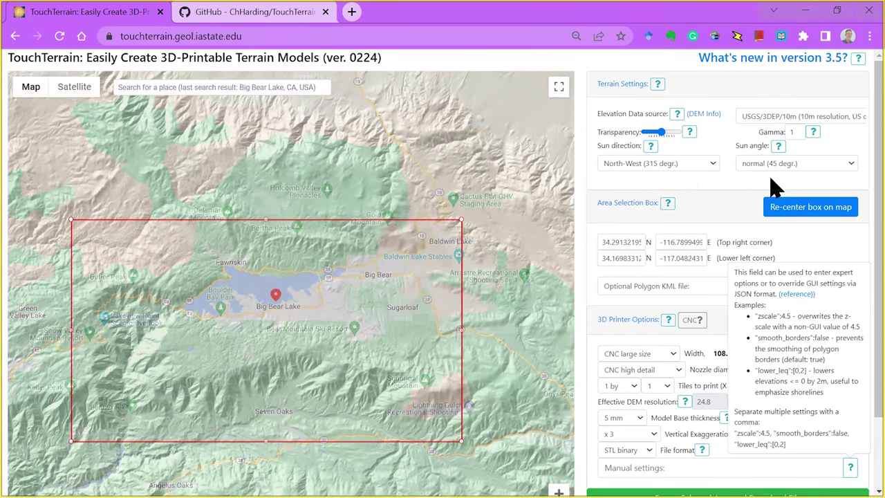
drag(664, 134, 647, 134)
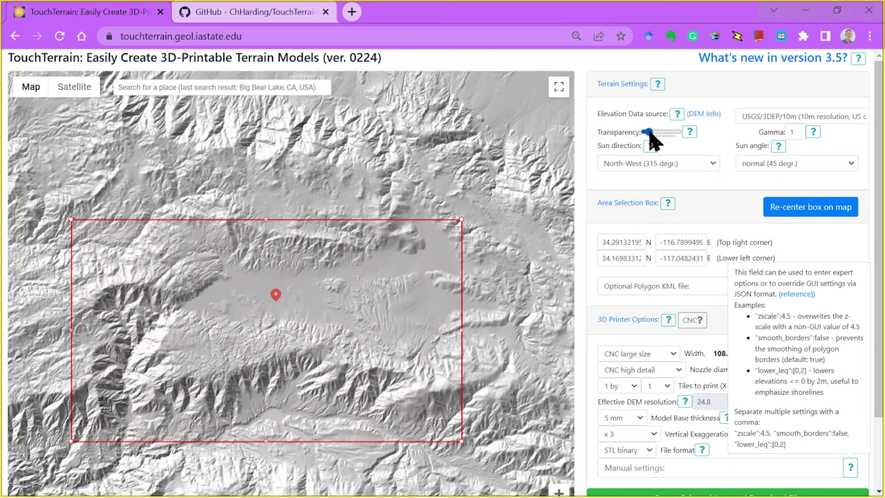
mouse_move(650, 134)
mouse_down()
mouse_move(680, 134)
mouse_move(665, 136)
mouse_up()
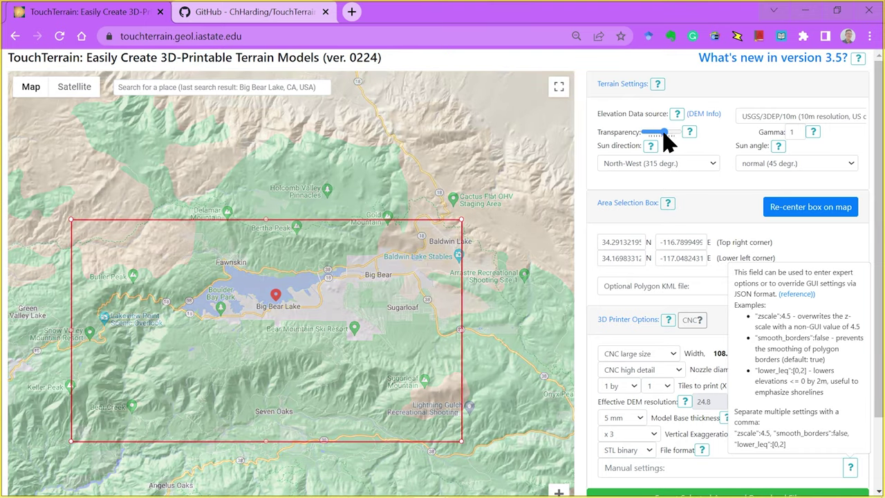
scroll(727, 148, down, 2)
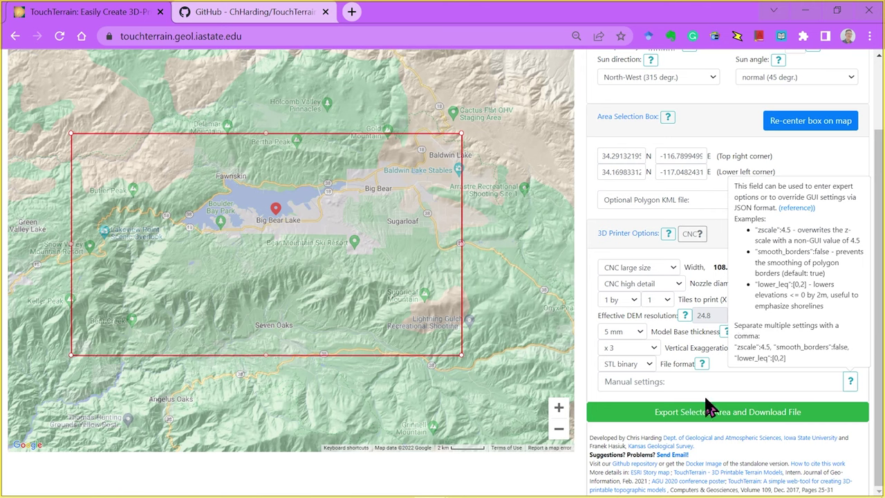
Step: Export the selected Big Bear Lake area with 'Export Selected Area and Download File'
click(635, 416)
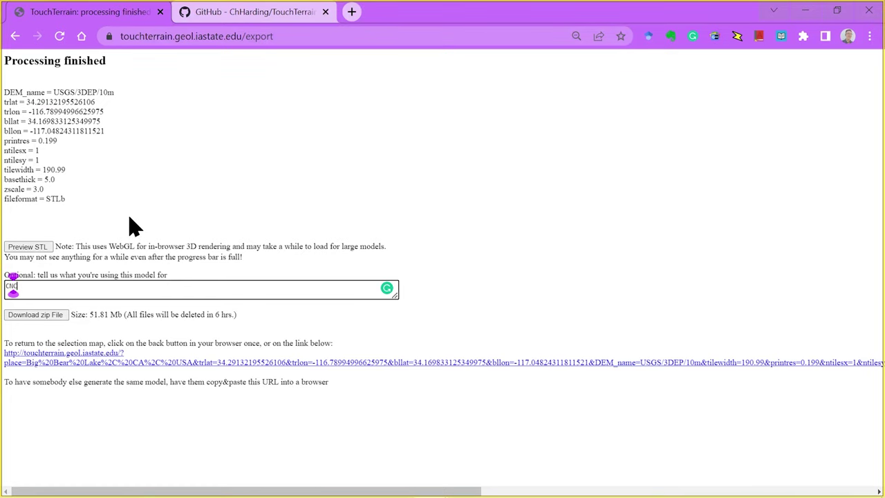
Step: Enter 'CNC carving' as the intended use in the optional comment box
text(carving)
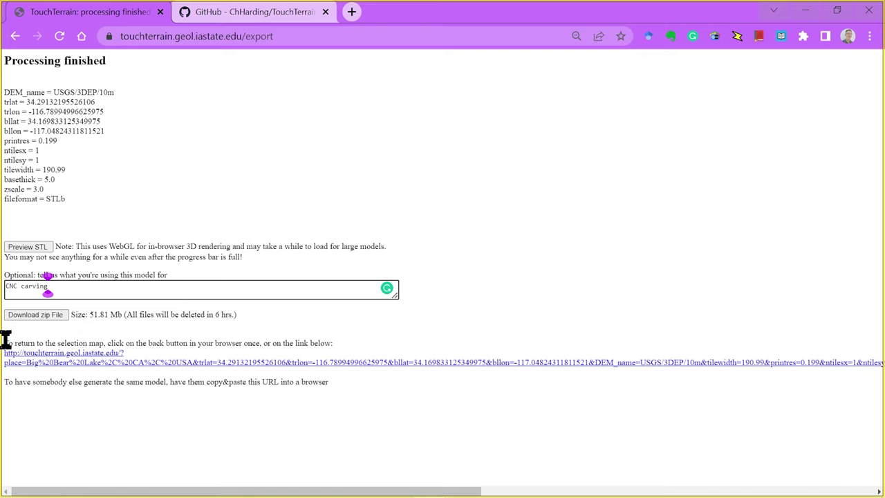
Step: Return to the processing results and download the model's zip file 722463951457.zip
drag(5, 343, 399, 406)
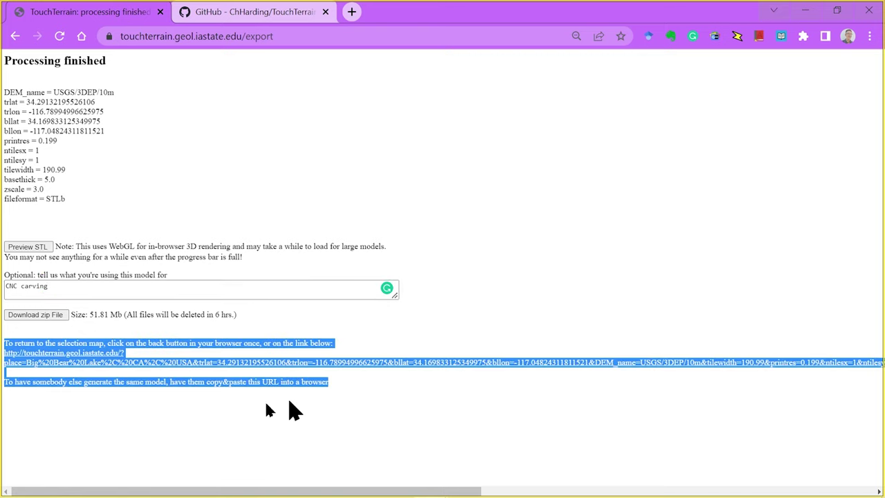
click(136, 420)
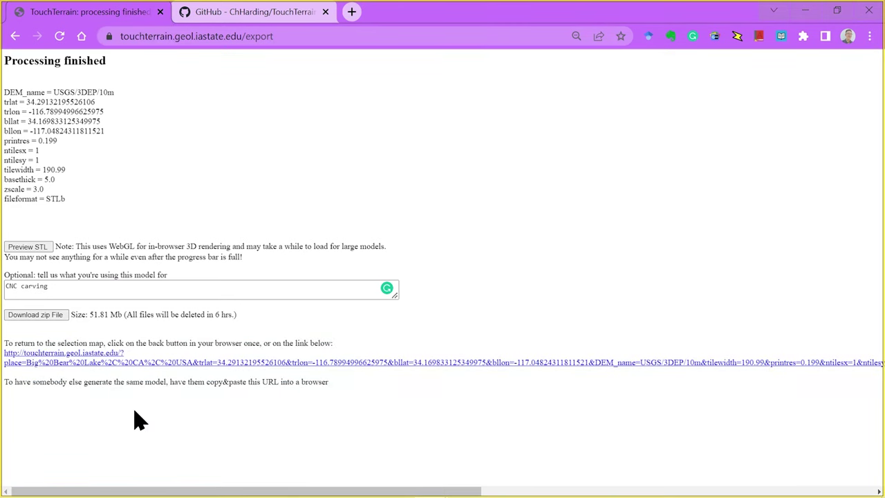
click(16, 38)
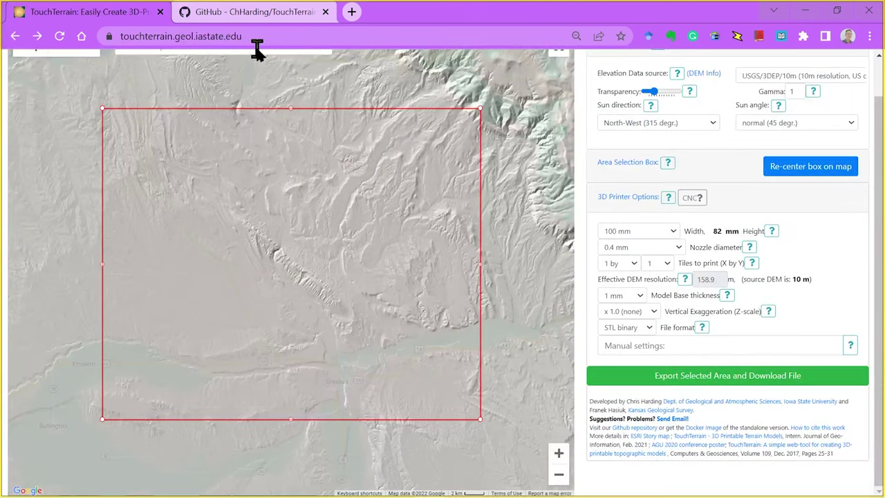
click(38, 36)
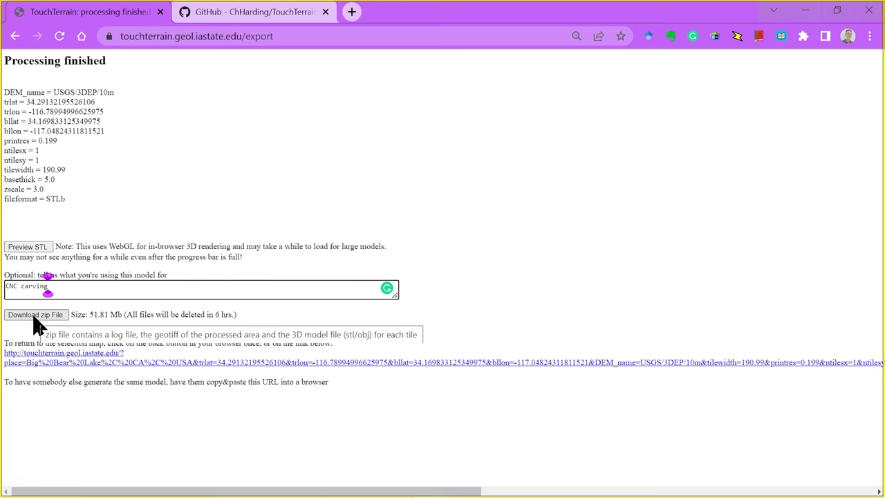
click(35, 315)
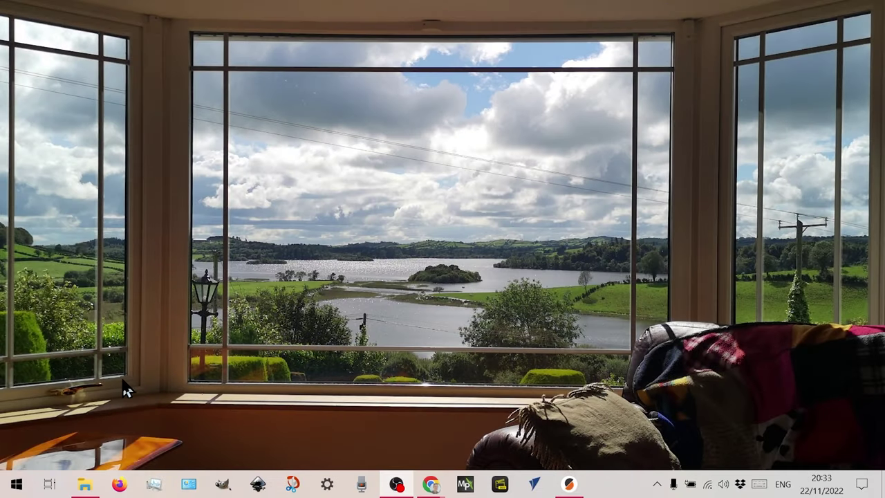
mouse_move(80, 489)
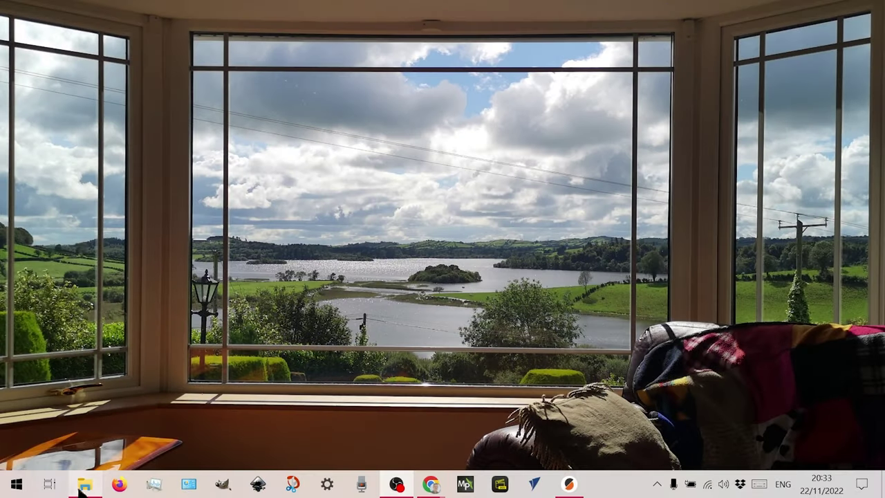
click(82, 486)
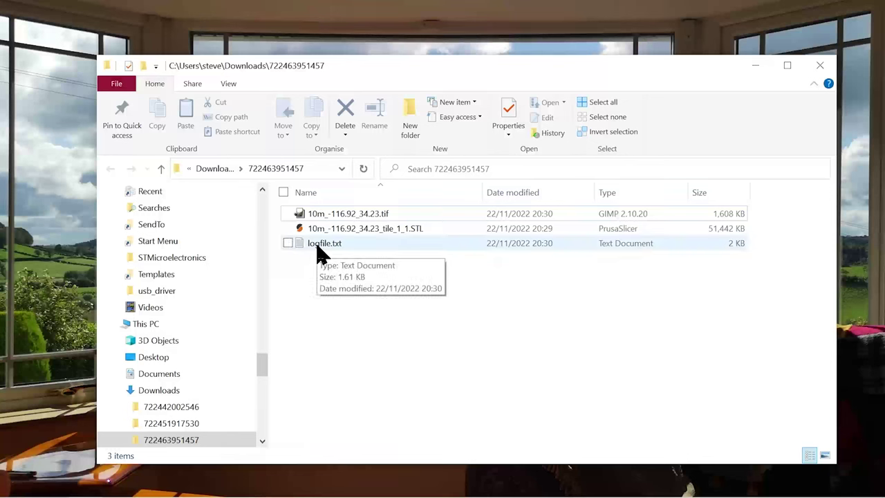
mouse_move(294, 495)
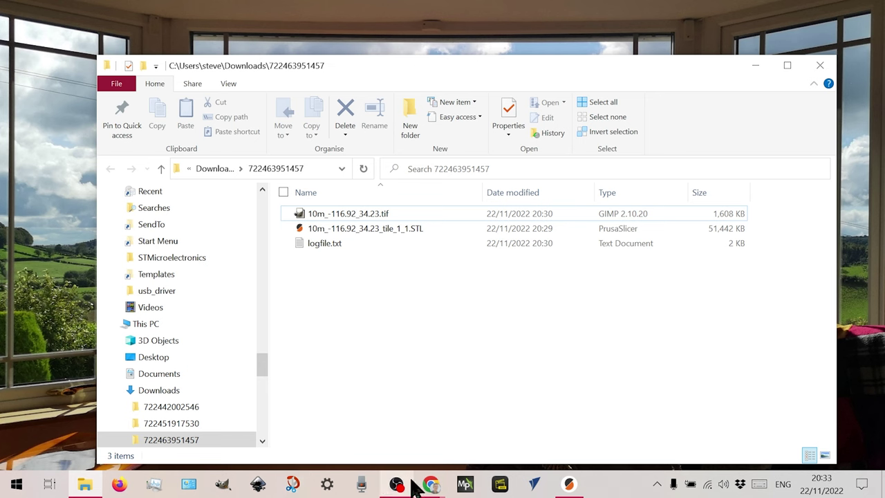
mouse_move(423, 484)
click(377, 440)
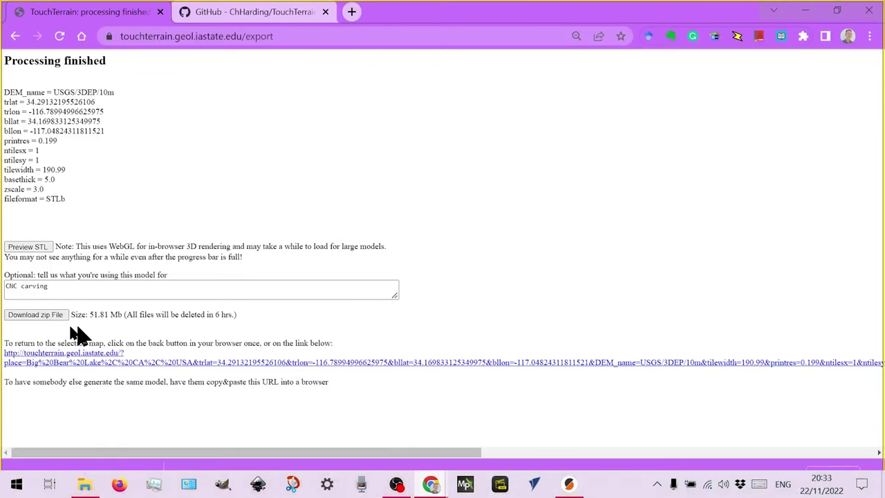
drag(16, 336, 245, 385)
key(alt+Tab)
click(314, 248)
Step: Open logfile.txt and paste the copied return-link instructions and URL on a new line at the end
double_click(315, 247)
scroll(419, 269, down, 6)
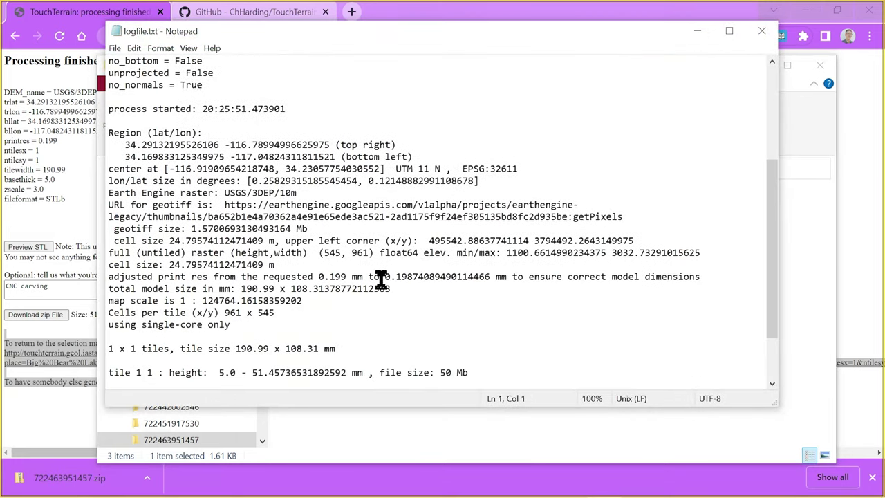
scroll(379, 280, down, 1)
click(108, 372)
key(Return)
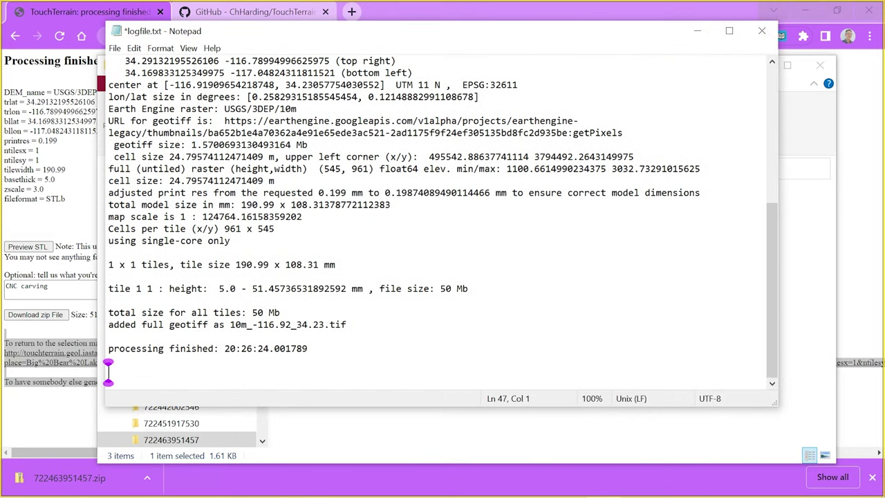
text(To return to the selection map, click on the back button in your browser once, or on the link below: http://touchterrain.geol.iastate.edu/?place=Big%20Bear%20Lake%2C%20CA%2C%20USA&trlat=34.29132195526106&trlon=-116.78994996625975&bllat=34.169833125349975&bllon=-117.04824311811521&DEM_name=USGS/3DEP/10m&tilewidth=190.99&printres=0.199&ntilesx=1&ntilesy=1&DEMresolution=24.8&basethick=5&zscale=3&fileformat=STLb&maptype=roadmap&gamma=1&transp=60&hsazi=315&hselev=45&map_lat=34.24480433407037&map_lon=-116.90261704999999&map_zoom=12  To have somebody else generate the same model, have them copy&paste this URL into a browser)
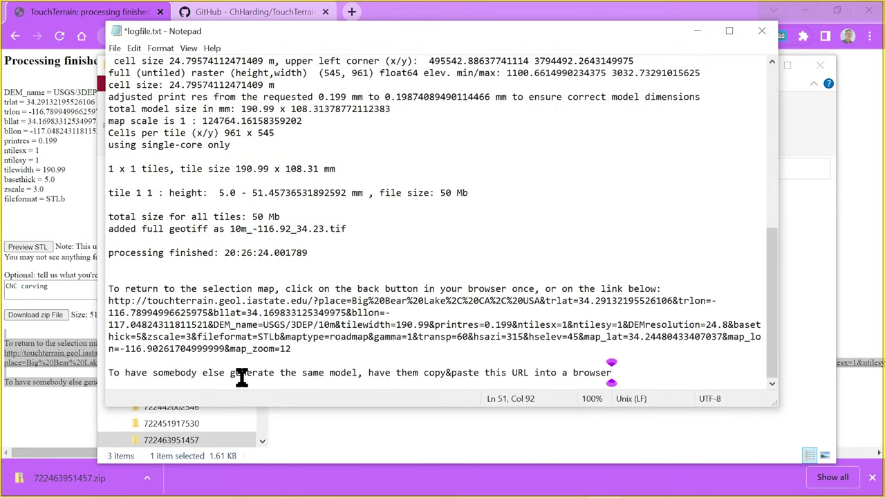
key(Return)
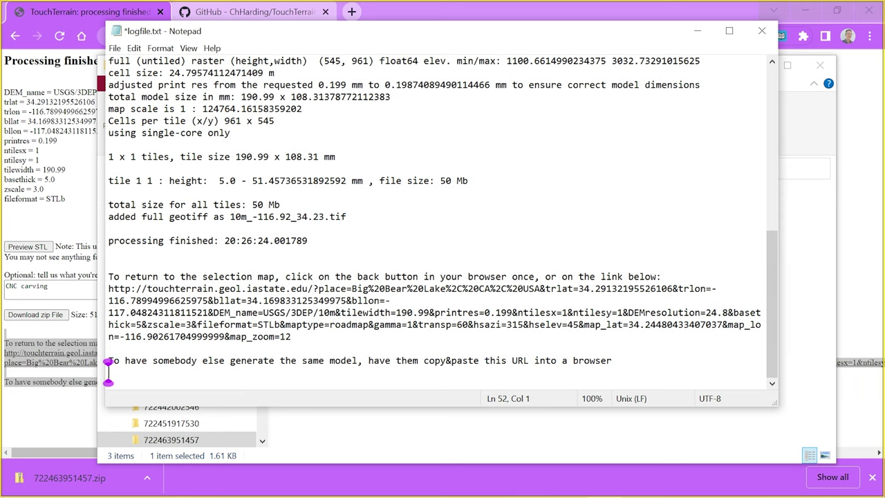
Step: Save logfile.txt and close Notepad
click(115, 48)
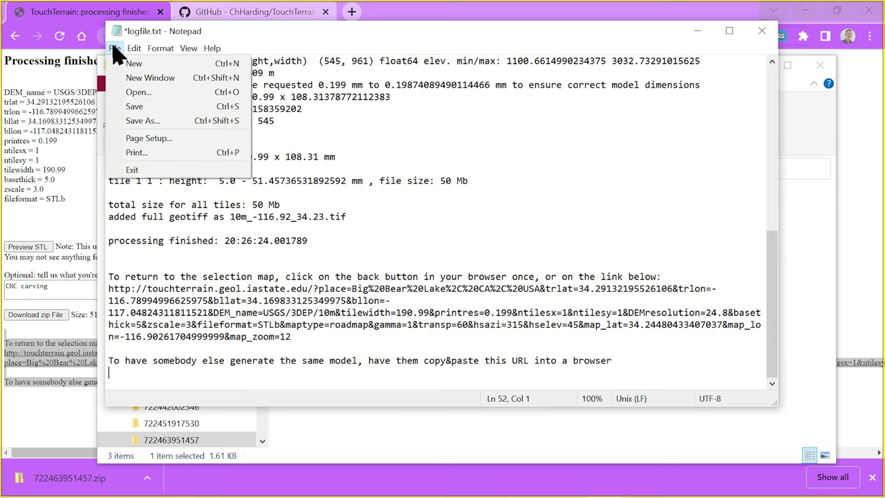
click(131, 108)
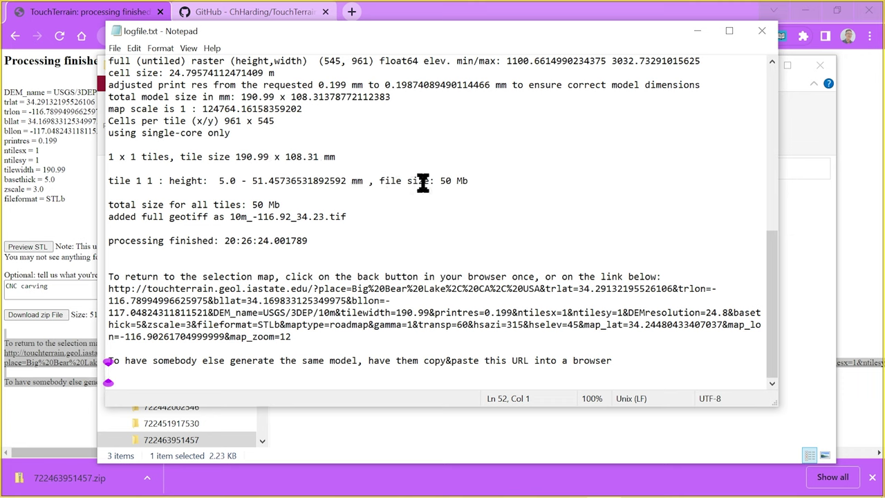
key(alt+F4)
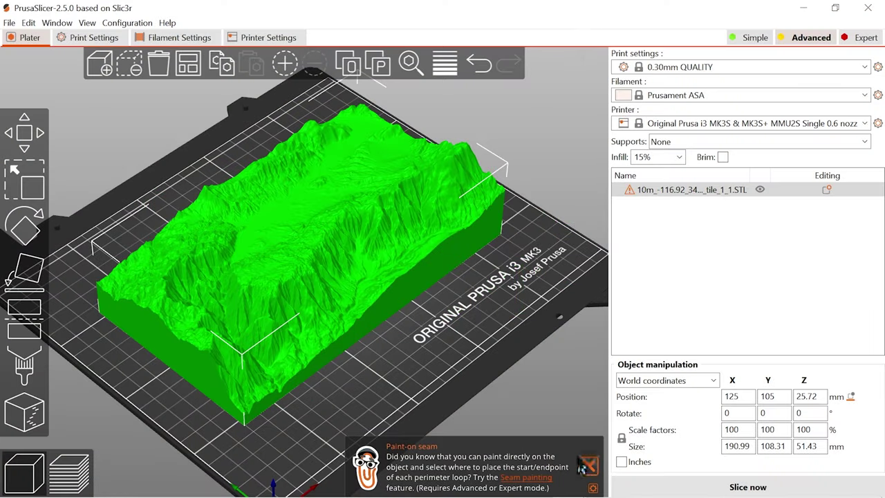
Step: Dismiss the hint, shift the terrain model off centre, and inspect its relief from top, front and angled views
click(589, 465)
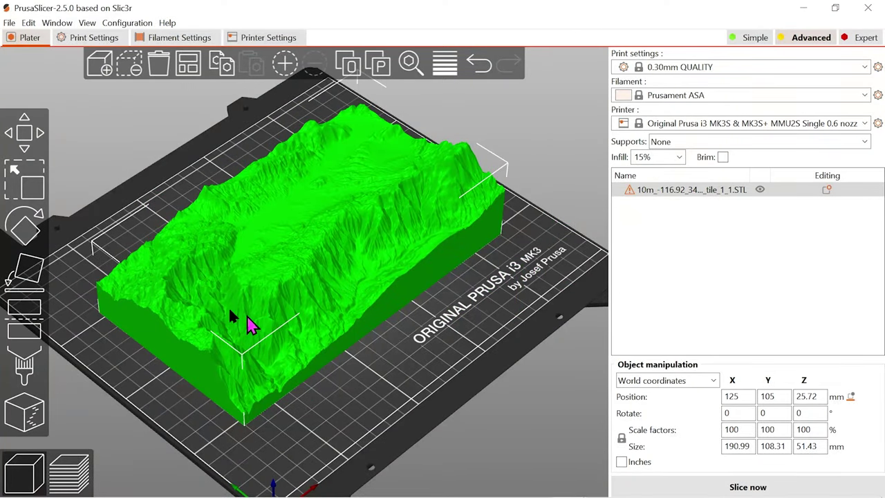
drag(280, 365, 369, 333)
key(1)
key(3)
key(0)
scroll(359, 318, up, 10)
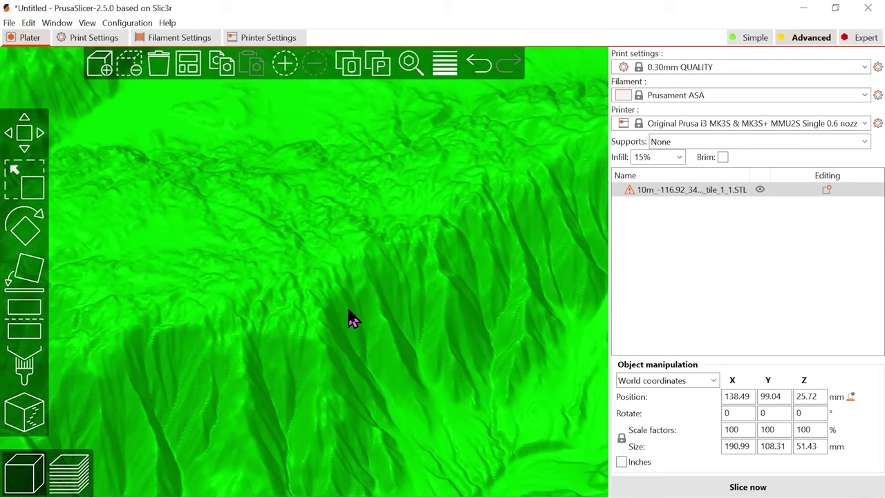
scroll(505, 417, down, 5)
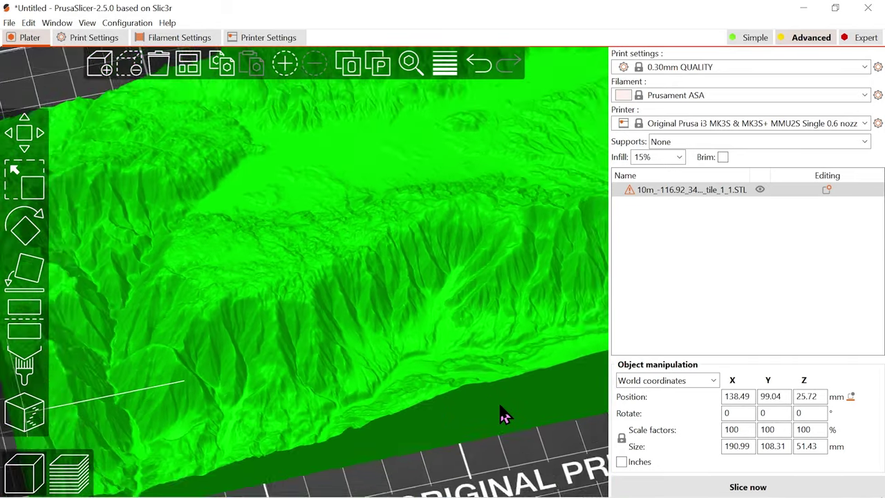
scroll(505, 417, down, 3)
drag(504, 415, 457, 438)
key(3)
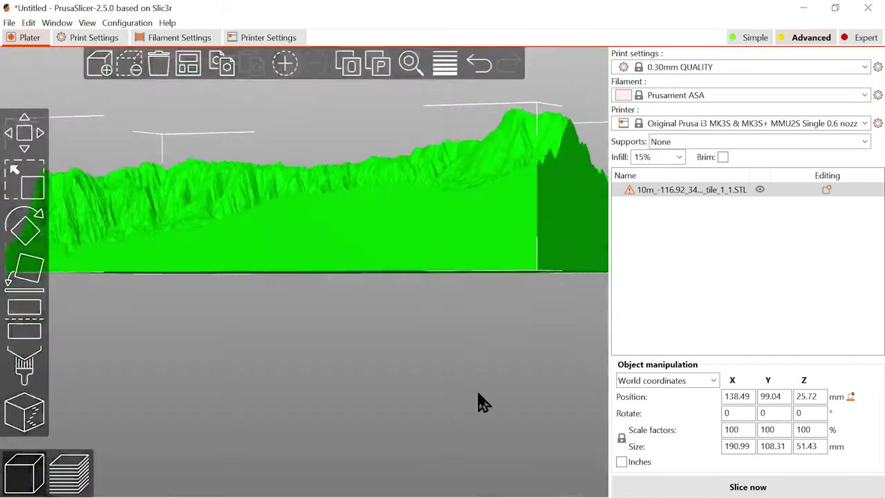
drag(482, 402, 650, 470)
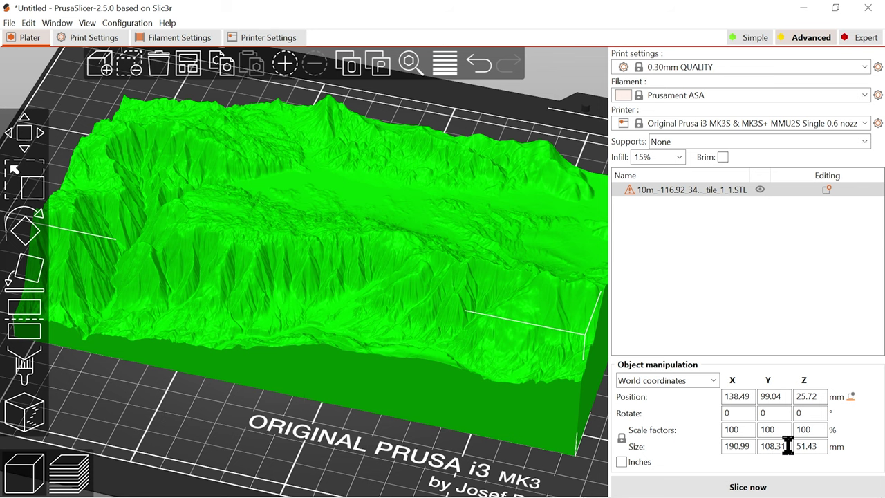
Step: Set the terrain's X size to 550 mm (550 x 311.91 x 148.11 mm) and reposition it over the bed
click(751, 446)
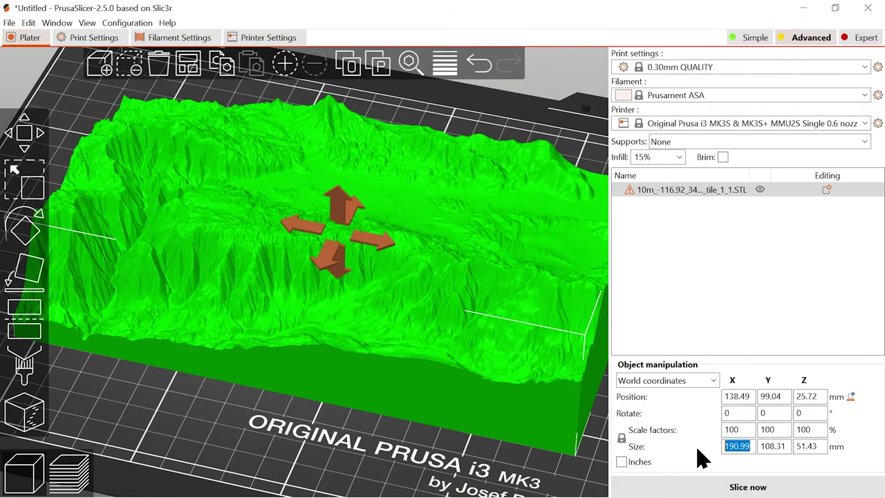
text(550)
key(Return)
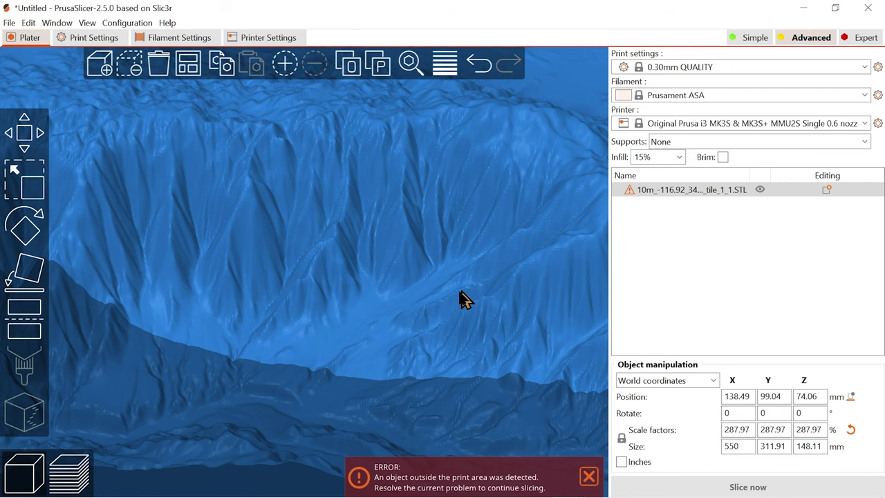
scroll(459, 301, down, 10)
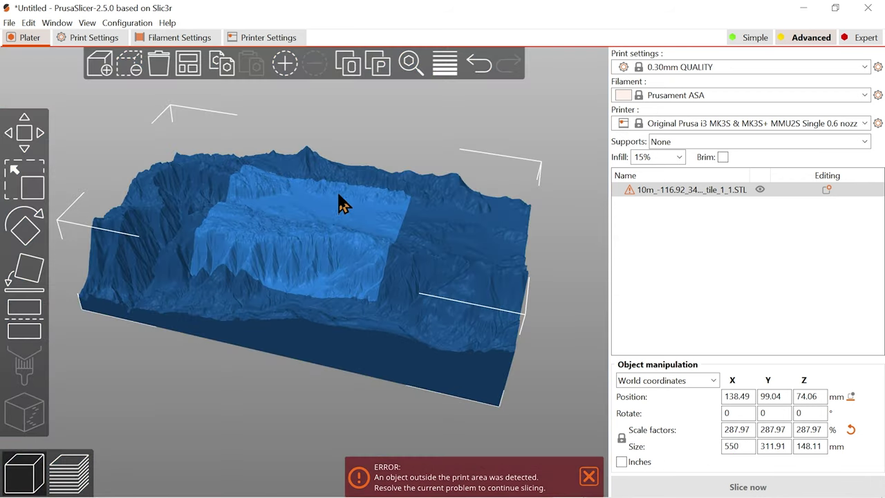
drag(339, 200, 353, 211)
drag(567, 247, 528, 206)
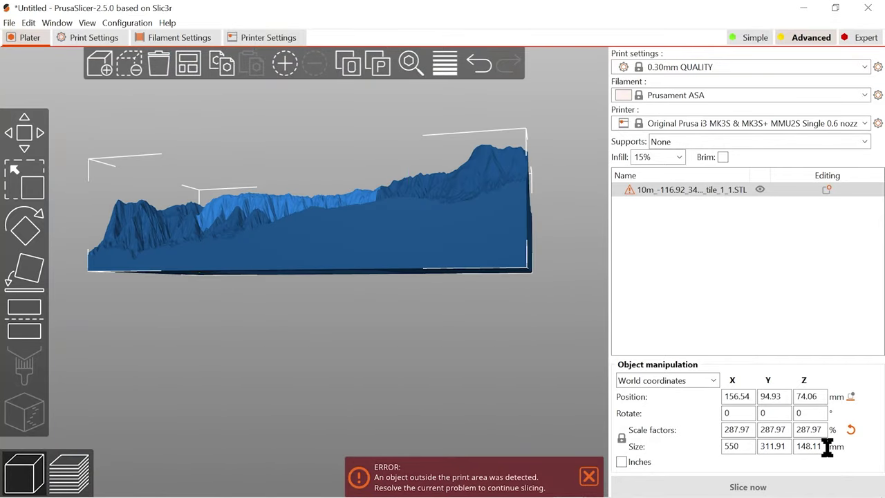
Step: Unlock proportional scaling and set the tile's Z size to 36 mm, keeping the 550 x 311.91 mm footprint
click(622, 438)
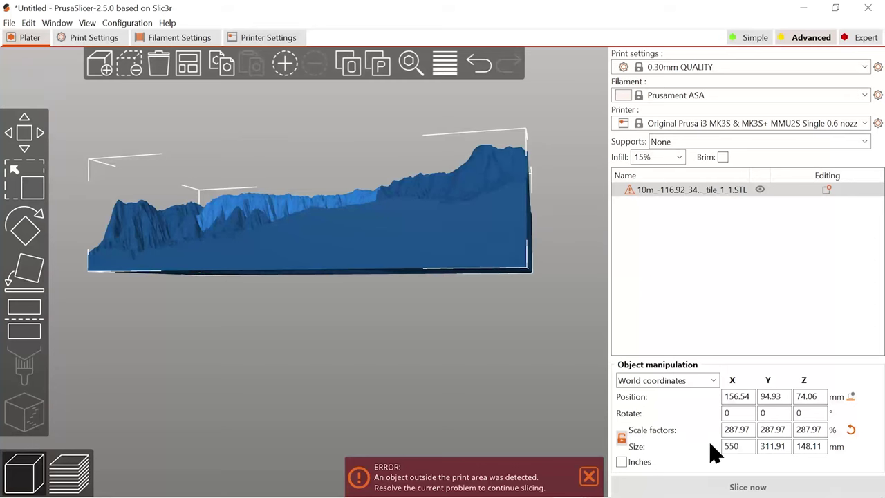
click(820, 446)
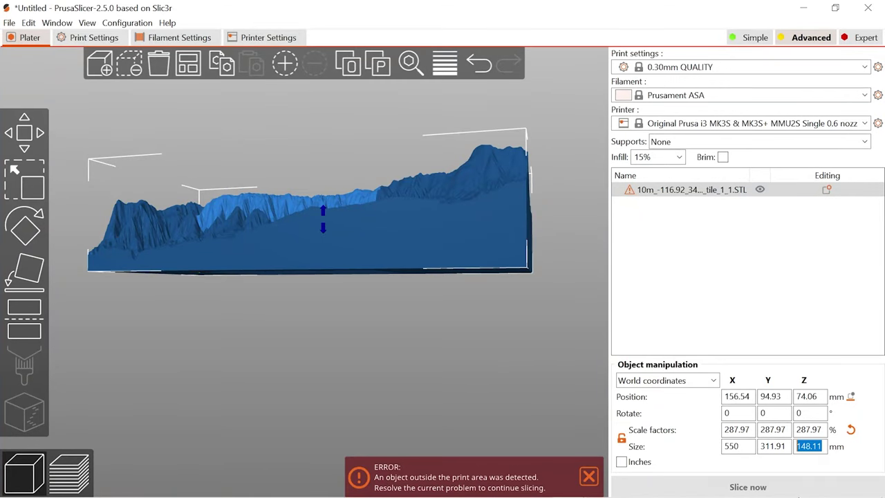
mouse_move(822, 482)
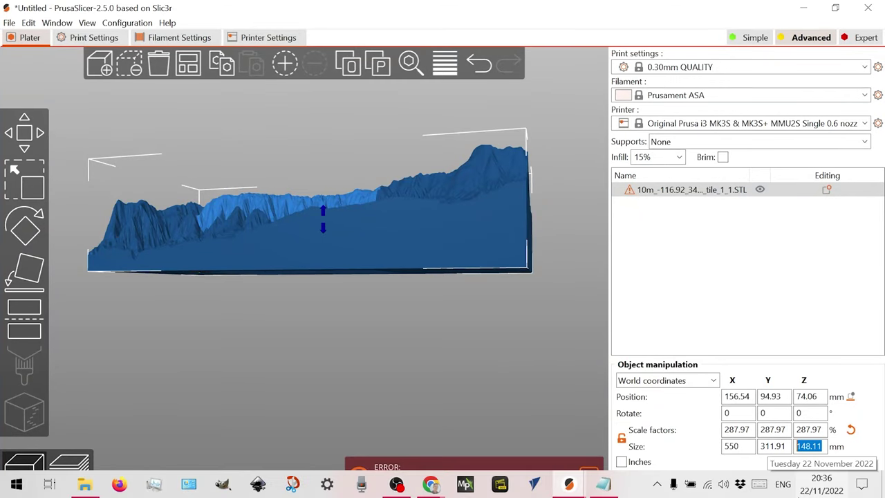
text(36)
key(Return)
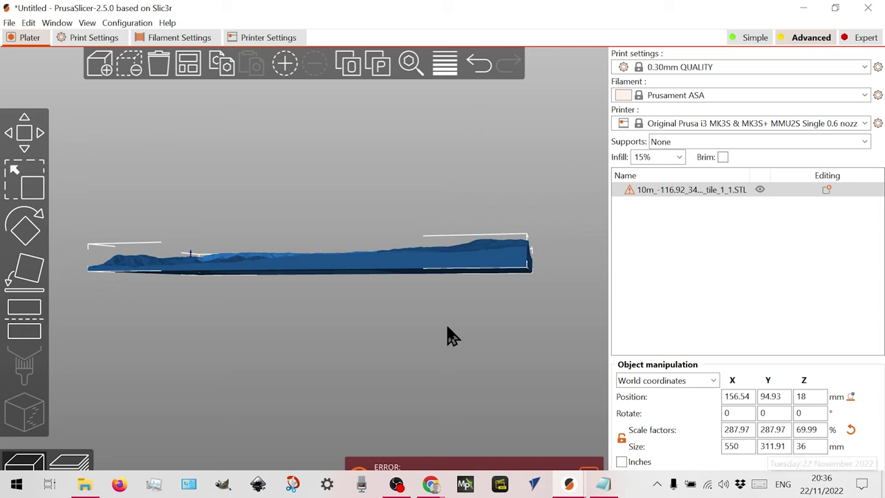
drag(406, 316, 419, 360)
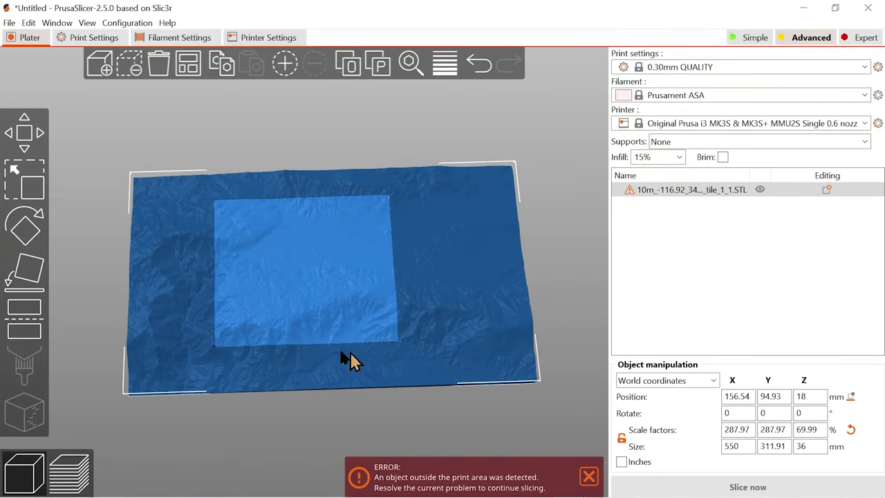
scroll(318, 352, up, 5)
scroll(325, 355, down, 5)
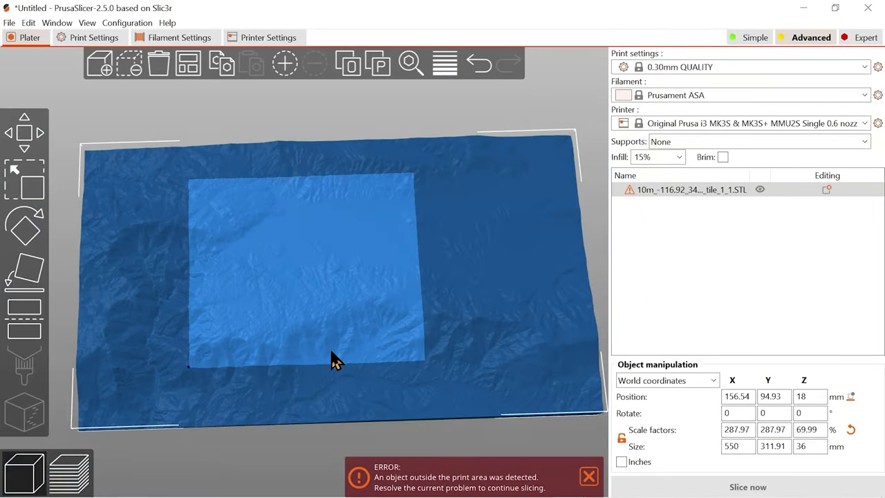
drag(330, 454, 296, 395)
Step: Export the plate as STL, saving it as '10m_-116.92_34.23_tile_1_ scaled1.stl'
click(9, 23)
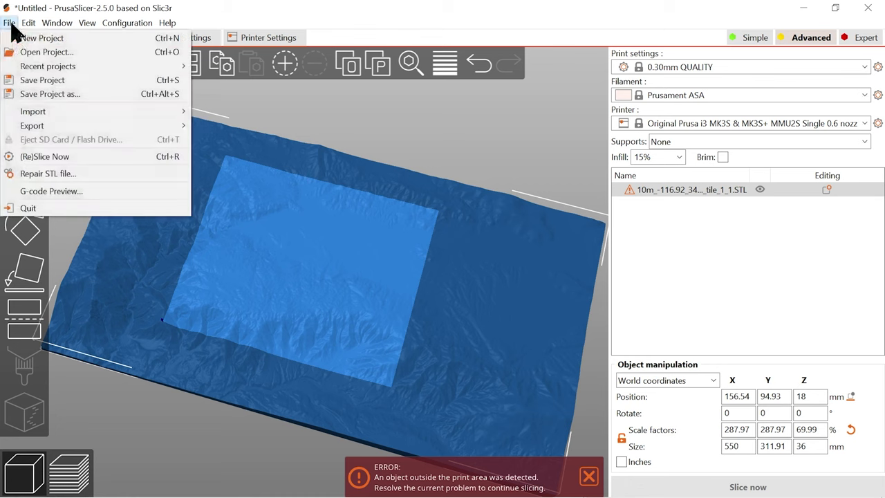
mouse_move(34, 132)
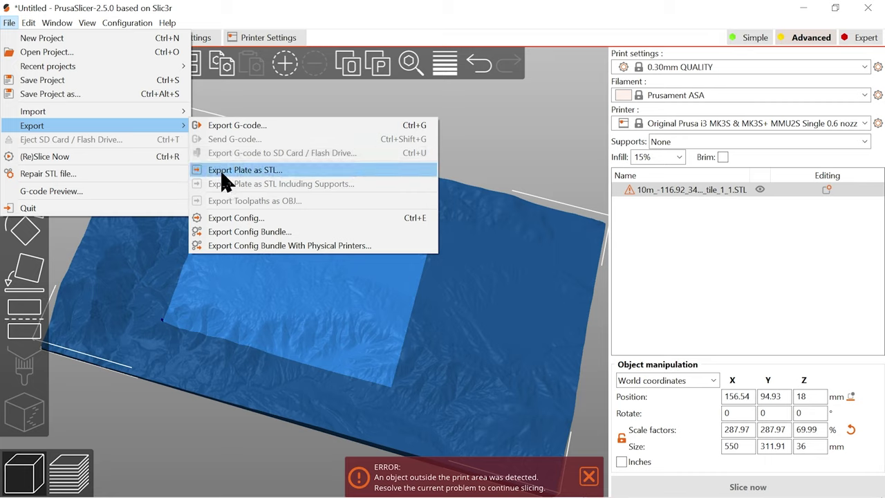
click(223, 174)
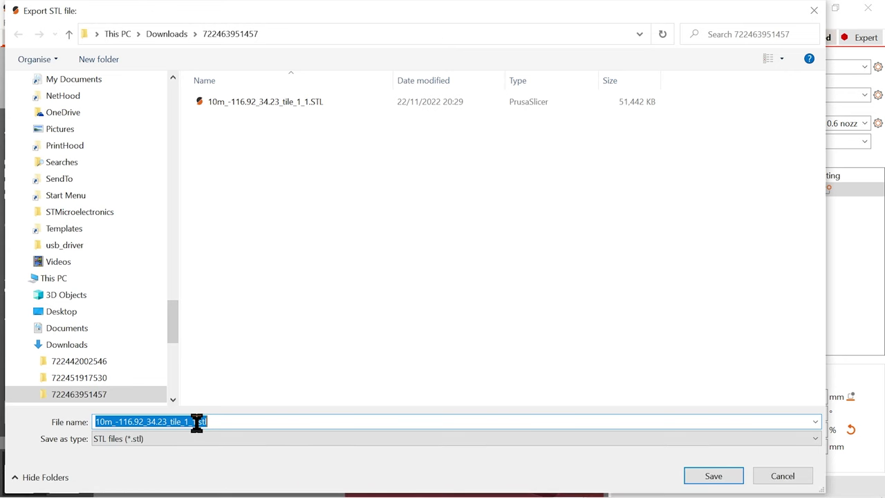
click(196, 421)
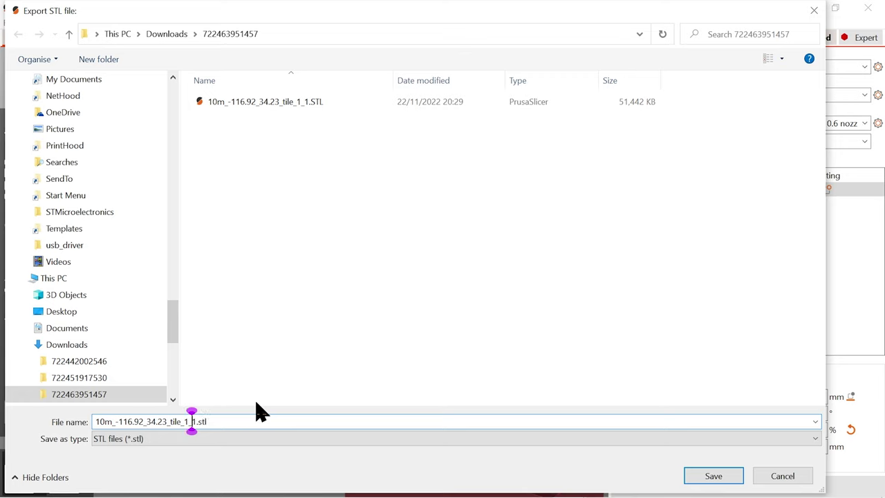
text(scaled)
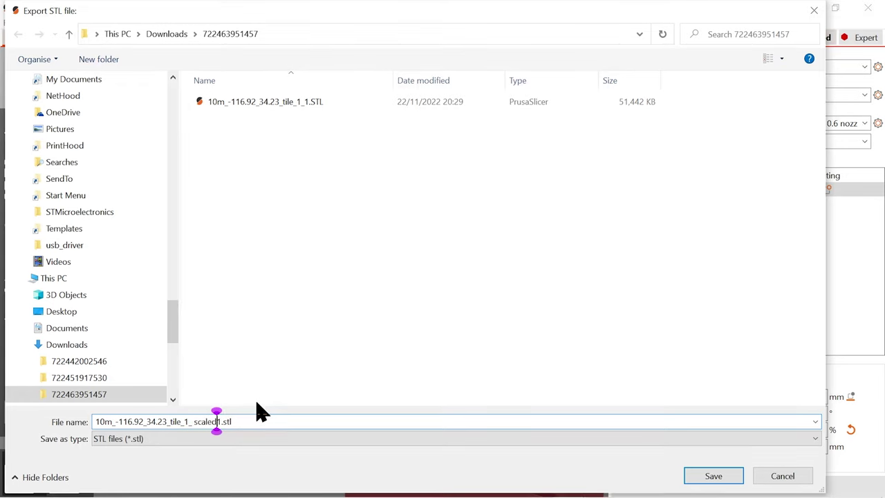
key(Return)
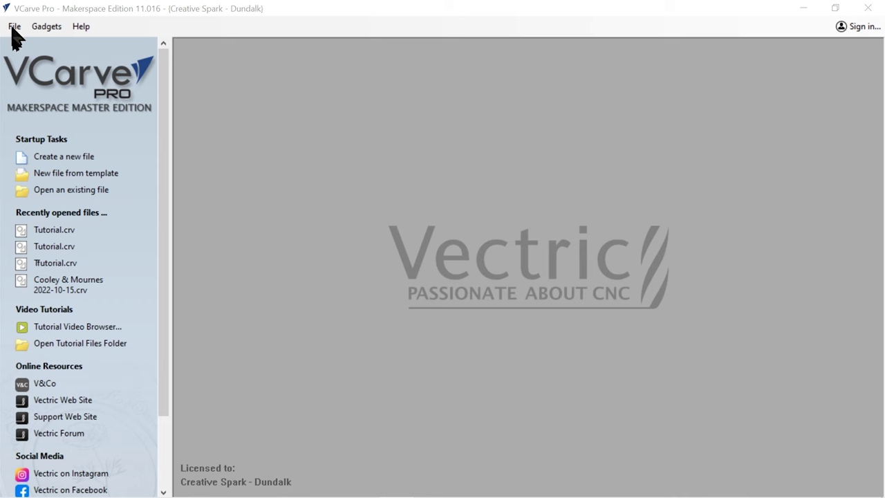
Step: Create a new single-sided 600 x 300 mm job and check its 36 mm material thickness
click(62, 159)
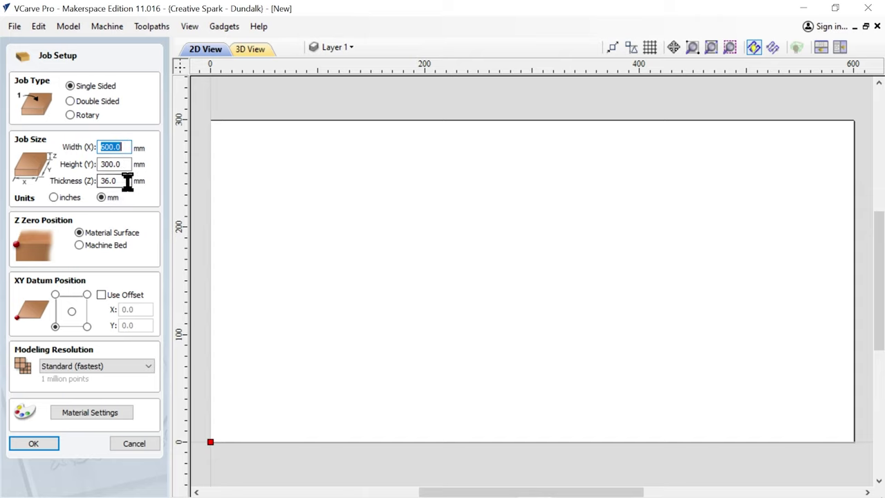
drag(126, 181, 76, 182)
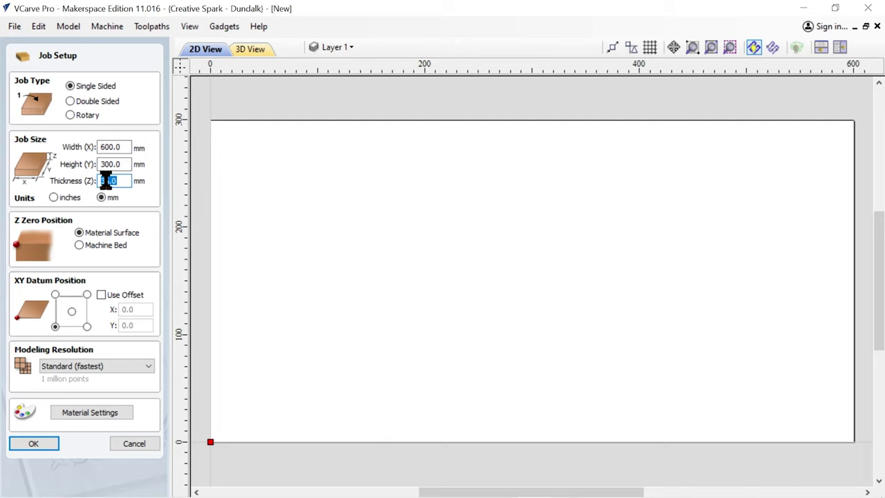
double_click(105, 180)
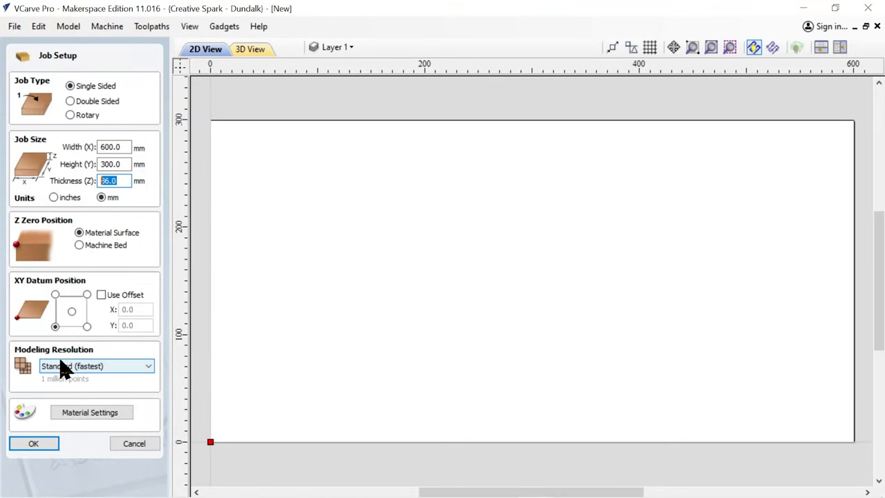
Step: Set the material appearance to Green Plastic and accept the job setup
scroll(67, 374, down, 1)
scroll(882, 299, down, 5)
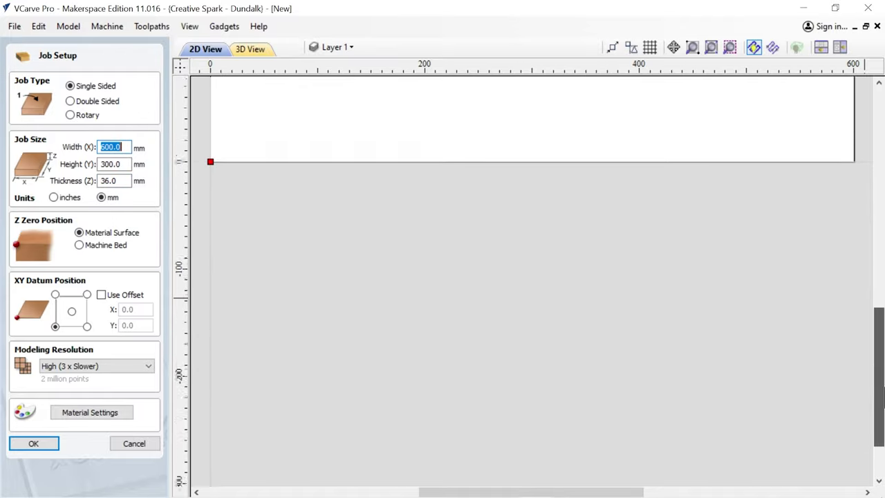
click(68, 413)
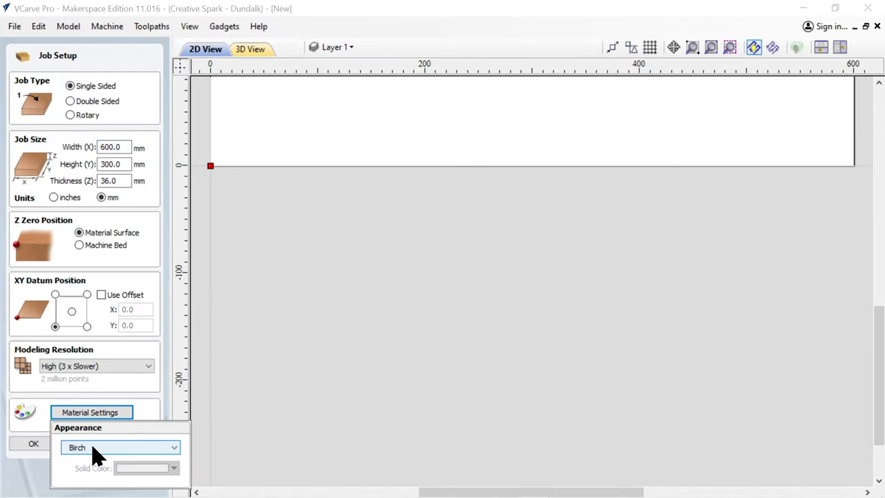
click(92, 450)
drag(171, 299, 188, 432)
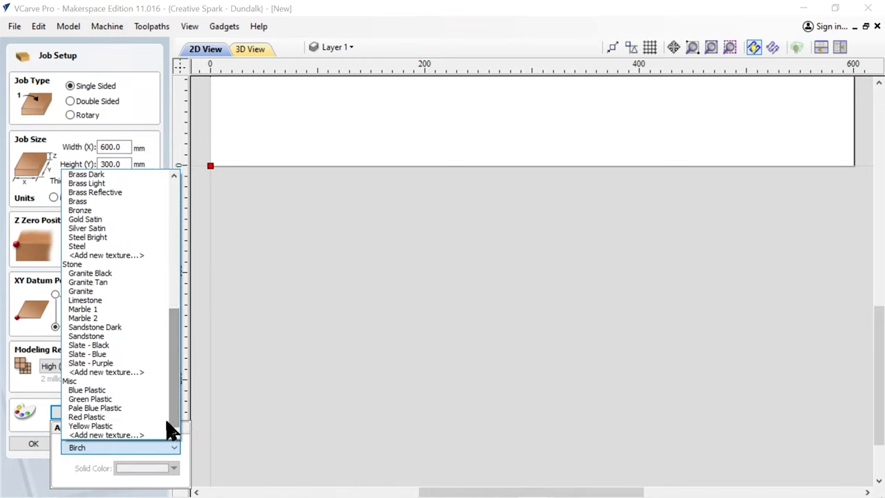
click(104, 400)
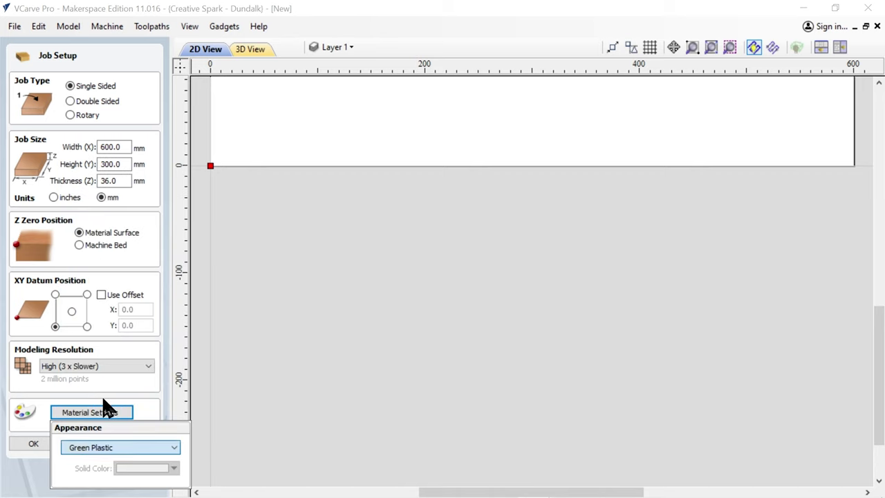
click(31, 446)
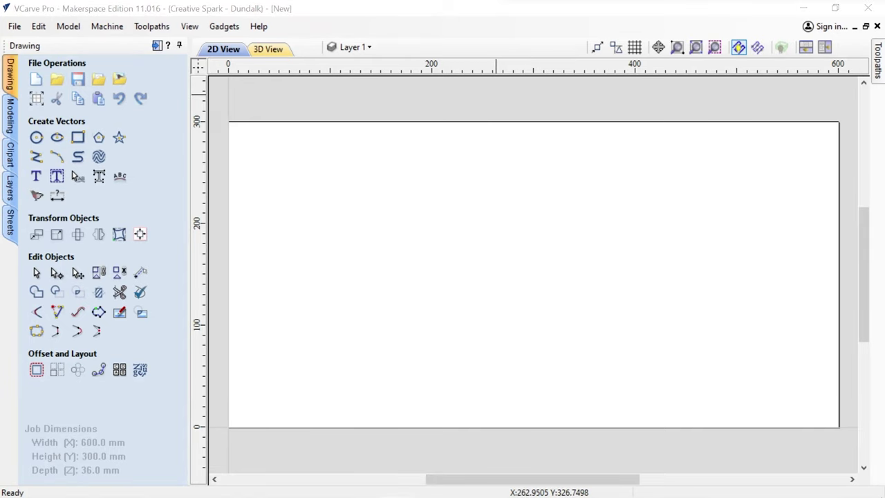
Step: Import '10m_-116.92_34.23_tile_1_ scaled1.stl' as a 3D model from the Modeling tab
click(11, 117)
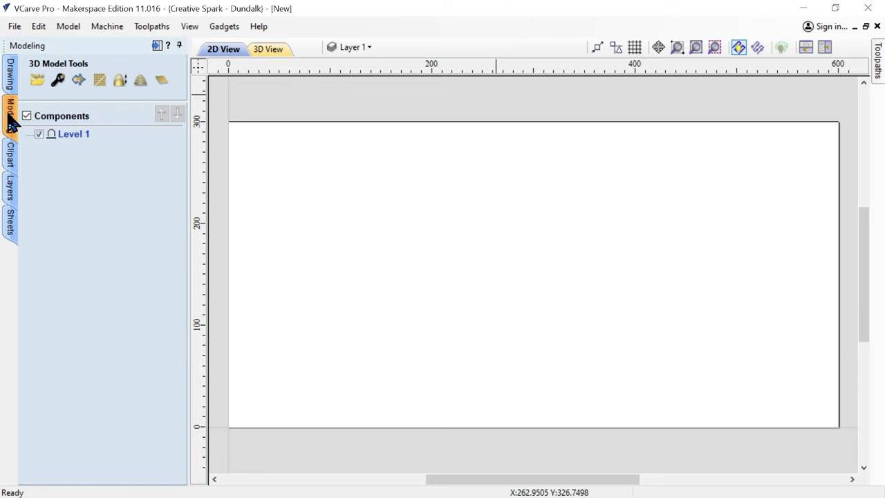
click(36, 80)
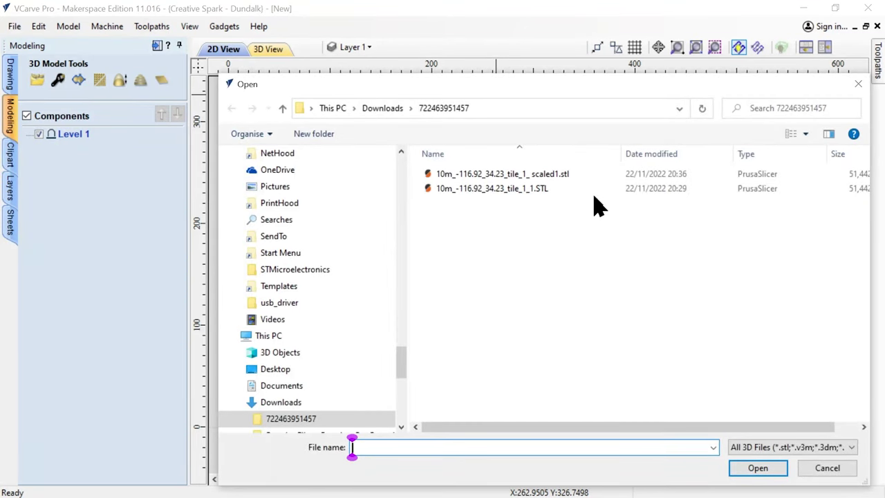
click(533, 177)
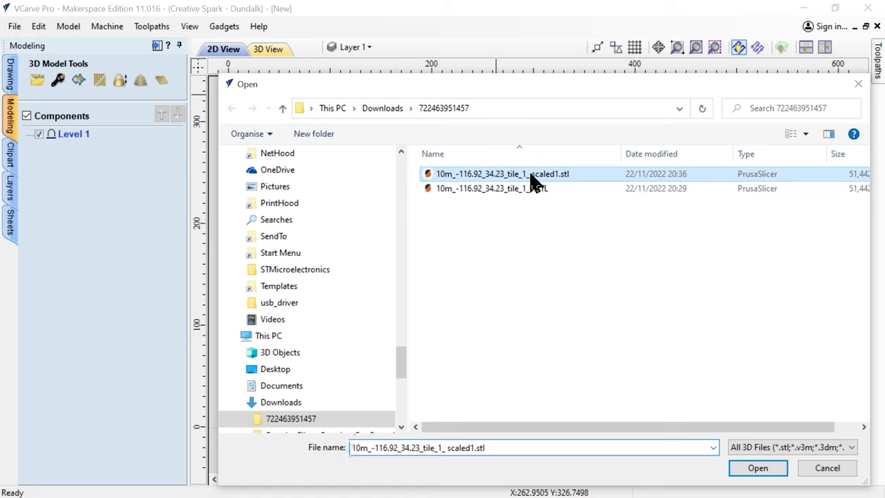
click(754, 468)
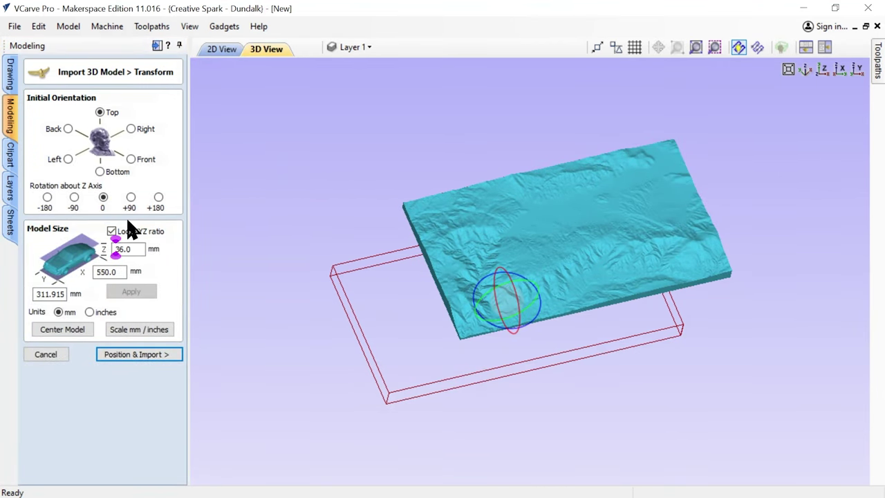
Step: Centre the terrain and scale it proportionally to a 300 mm Y size (528.991 x 300 x 34.625 mm)
click(77, 333)
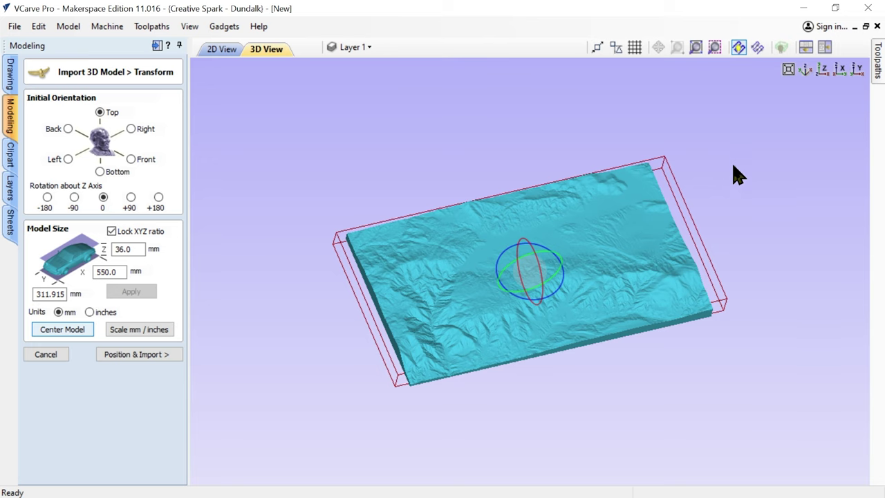
drag(733, 178, 394, 380)
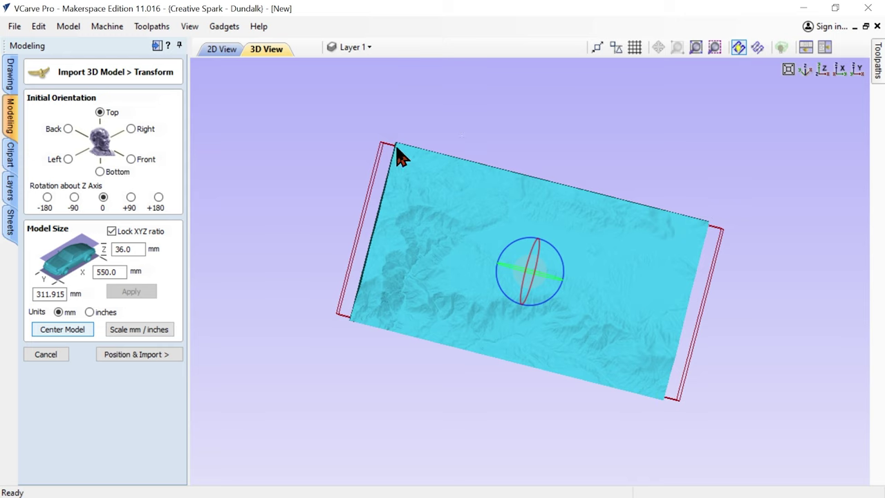
double_click(35, 295)
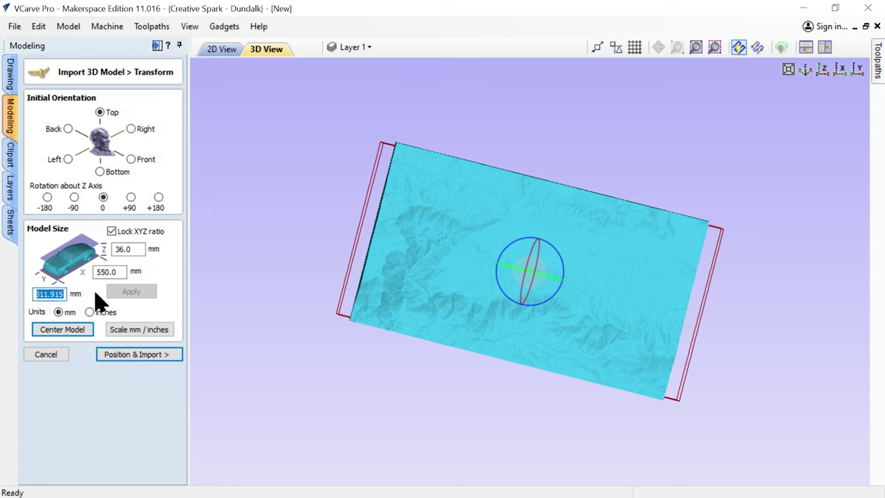
text(300)
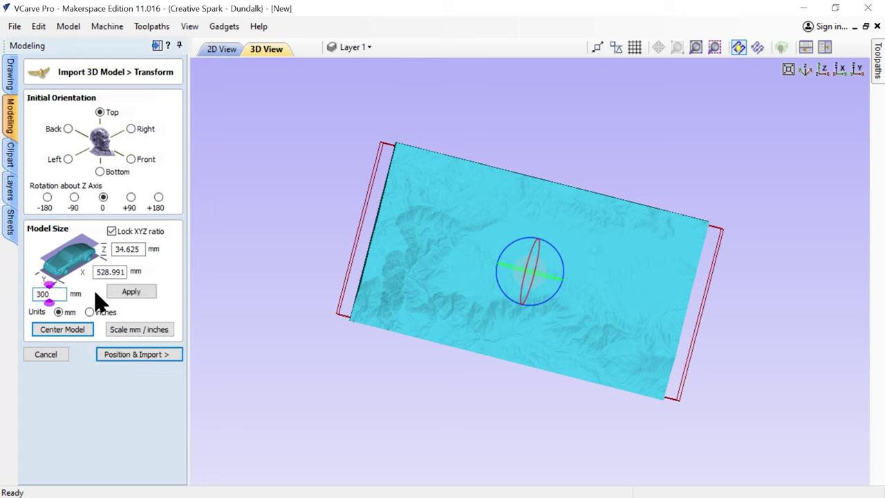
click(116, 293)
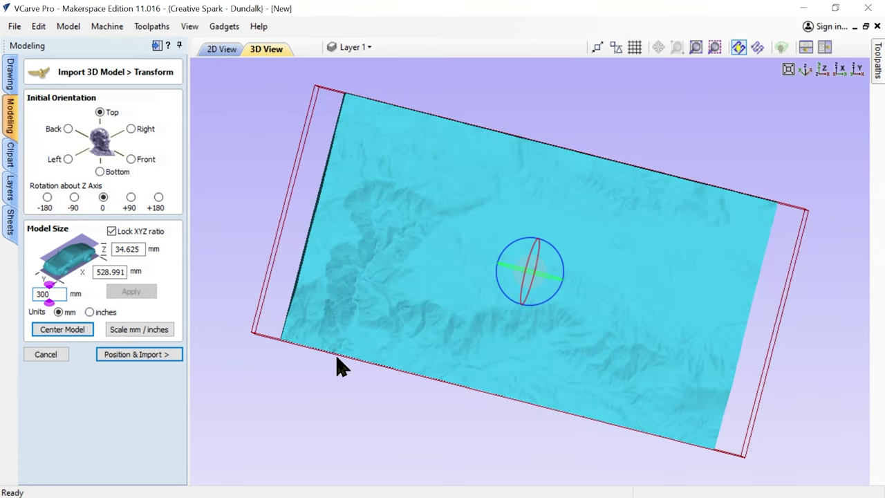
drag(466, 285, 519, 201)
drag(632, 326, 622, 328)
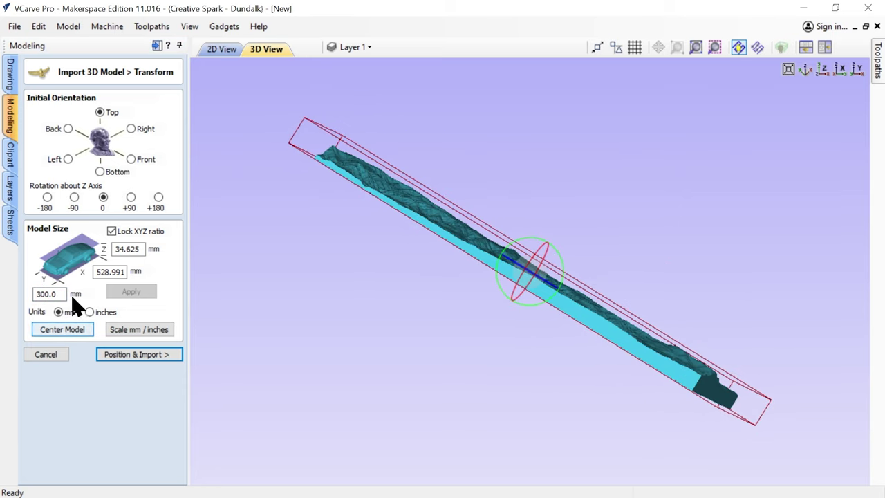
click(115, 358)
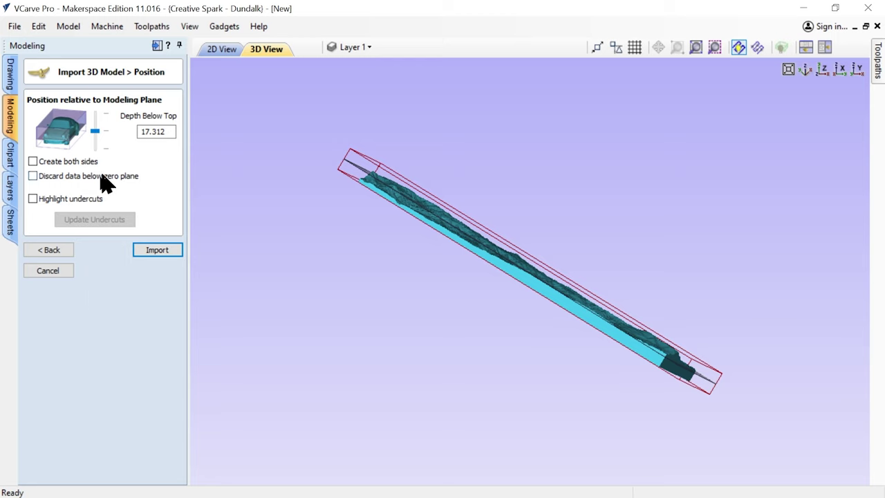
Step: Set Depth Below Top to 38 mm and import the terrain as a relief component
double_click(160, 131)
text(38)
key(Return)
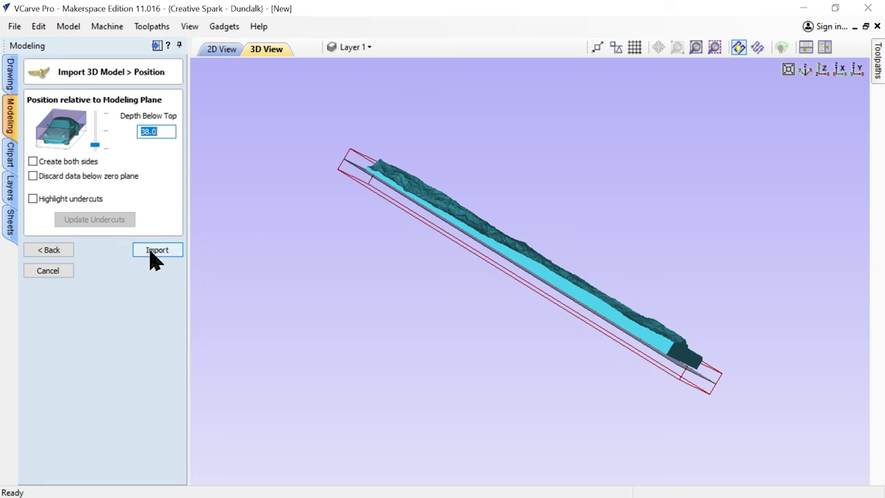
click(151, 253)
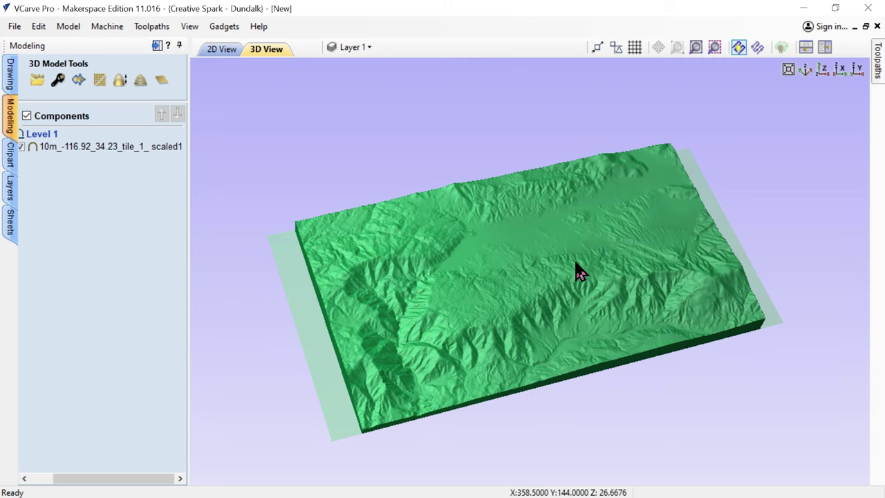
Step: Orbit and zoom the 3D terrain block from top-down and oblique angles, then return to the 2D heightmap view
drag(576, 272, 477, 346)
scroll(494, 233, up, 5)
scroll(494, 235, down, 3)
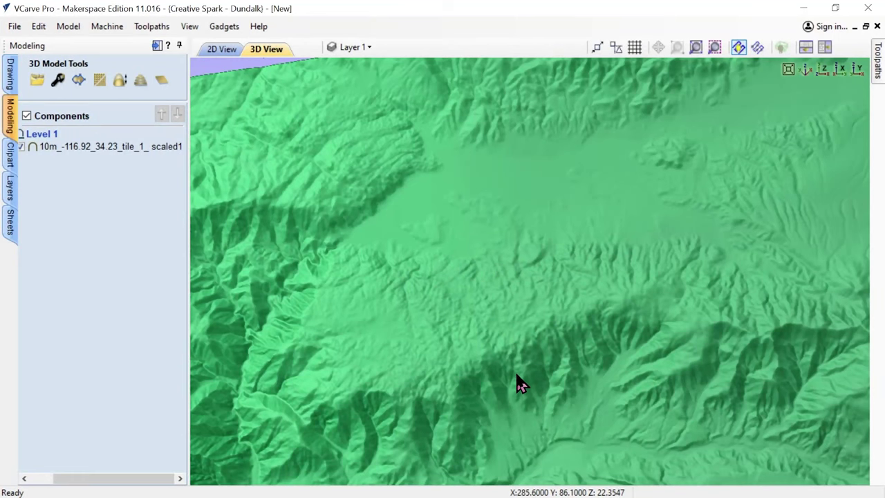
scroll(518, 382, down, 1)
drag(520, 381, 515, 320)
scroll(516, 320, down, 4)
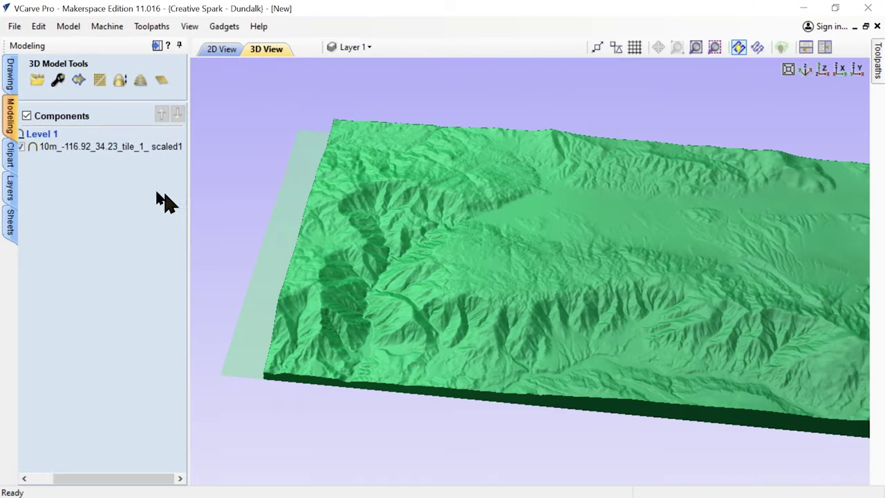
click(12, 77)
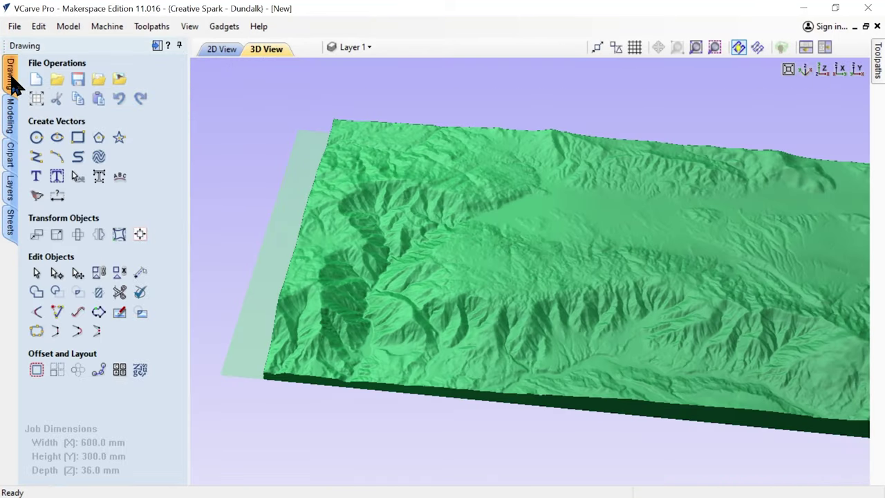
click(234, 57)
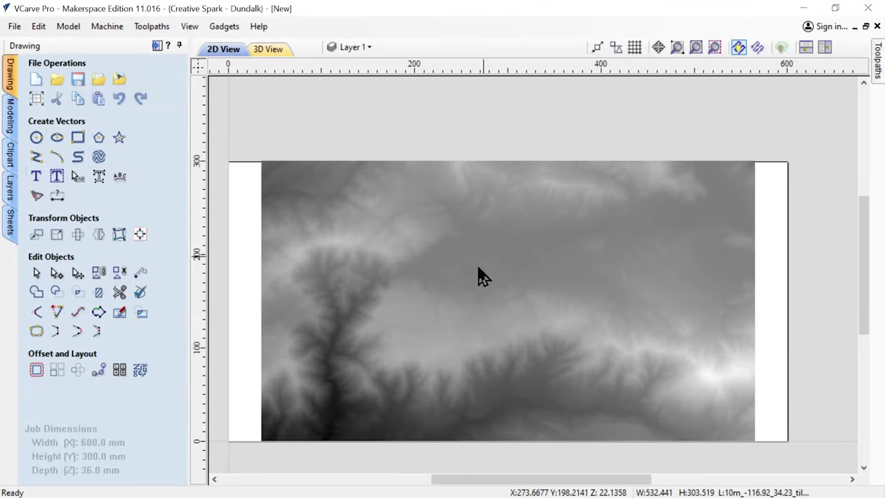
Step: Trace the heightmap bitmap at a 0.99 black/white threshold, previewing and applying the rectangular outline
click(36, 197)
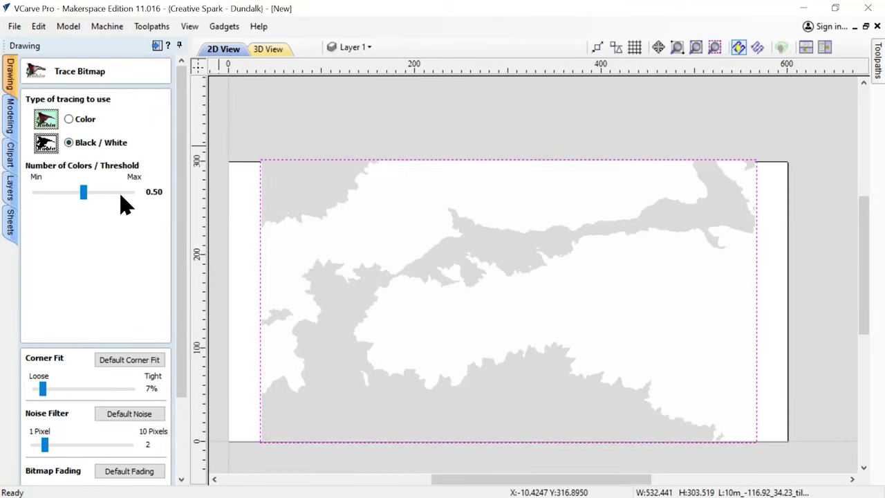
drag(85, 197, 195, 190)
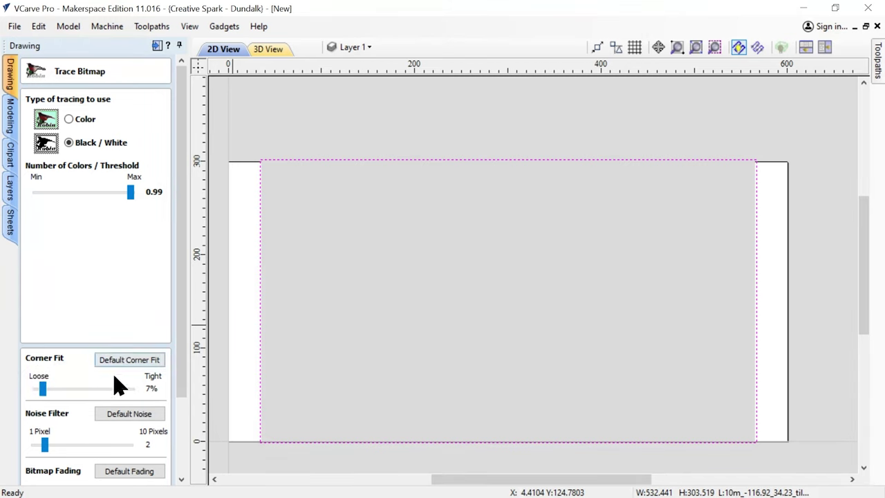
drag(182, 381, 179, 460)
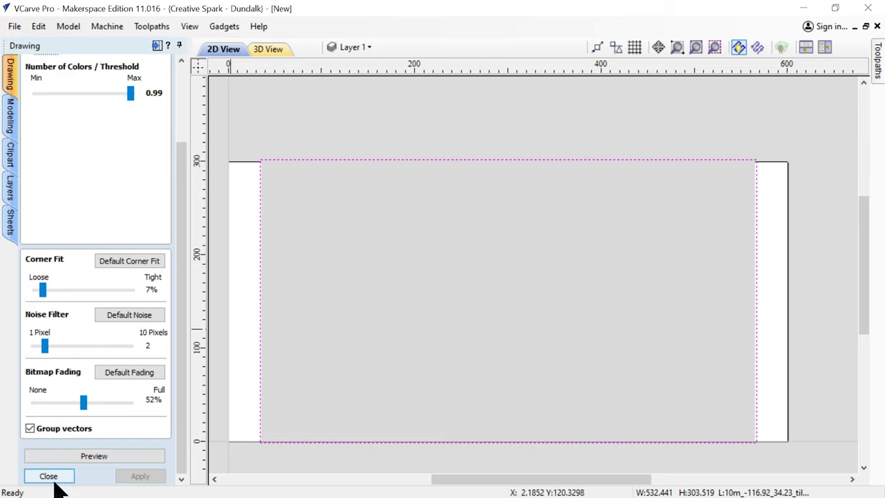
click(95, 458)
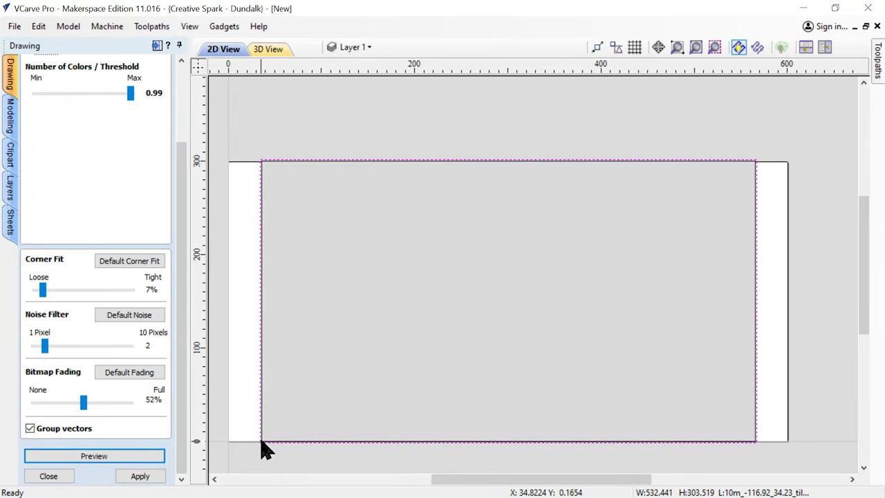
click(133, 480)
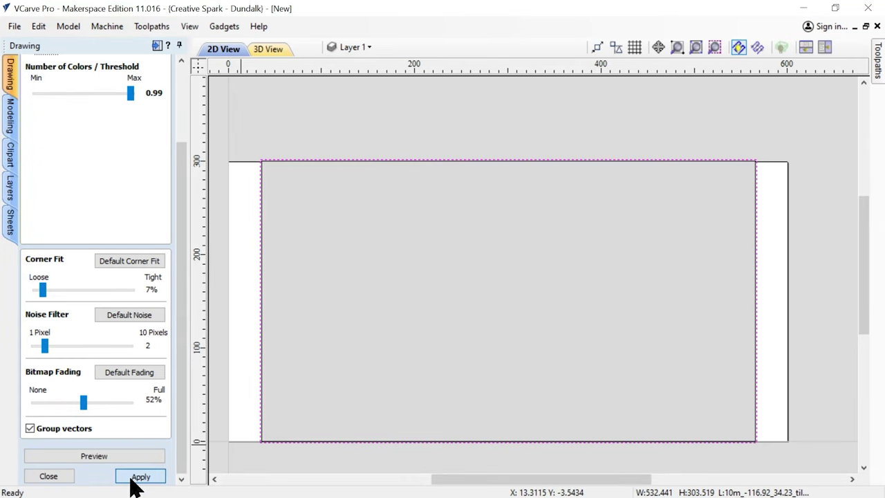
click(50, 476)
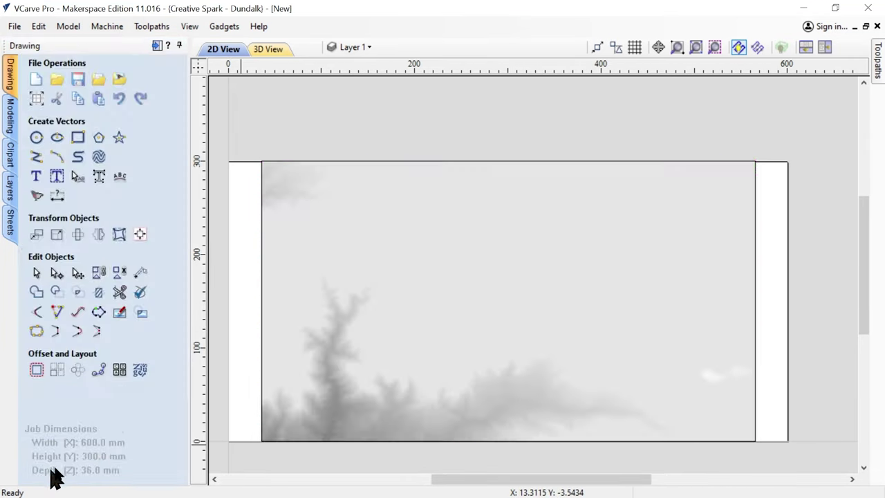
Step: Select the traced rectangular outline around the heightmap
click(755, 205)
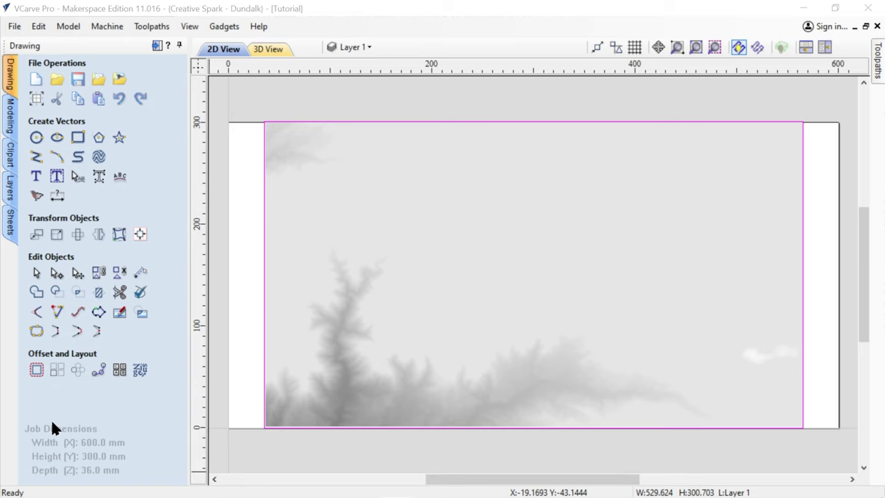
Step: Offset the traced outline 9 mm outwards, then select the outline in the Toolpaths panel
click(36, 370)
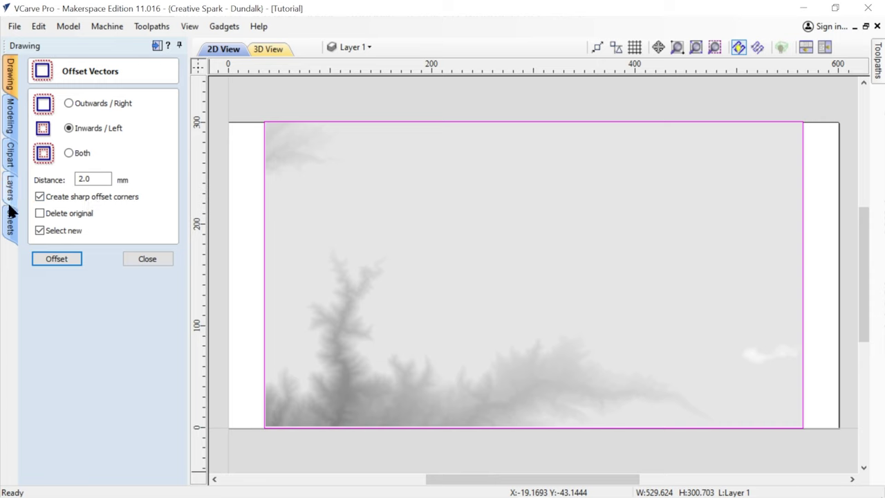
double_click(83, 179)
text(9)
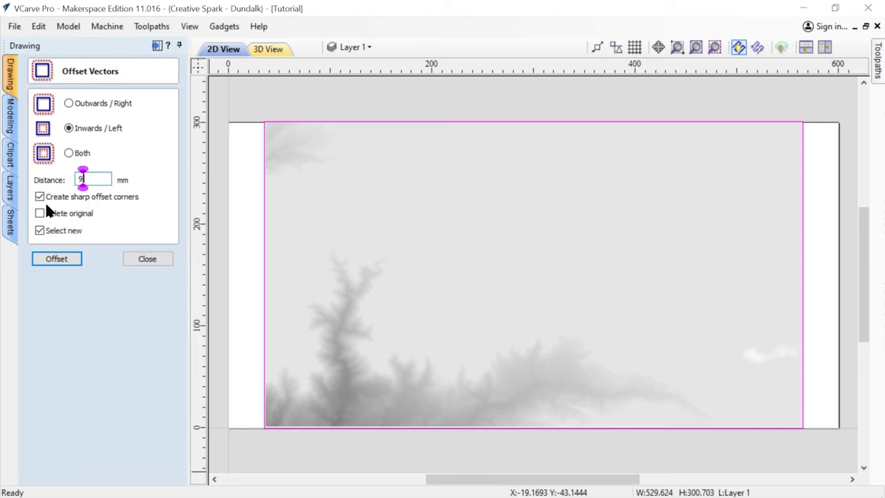
click(68, 104)
click(57, 259)
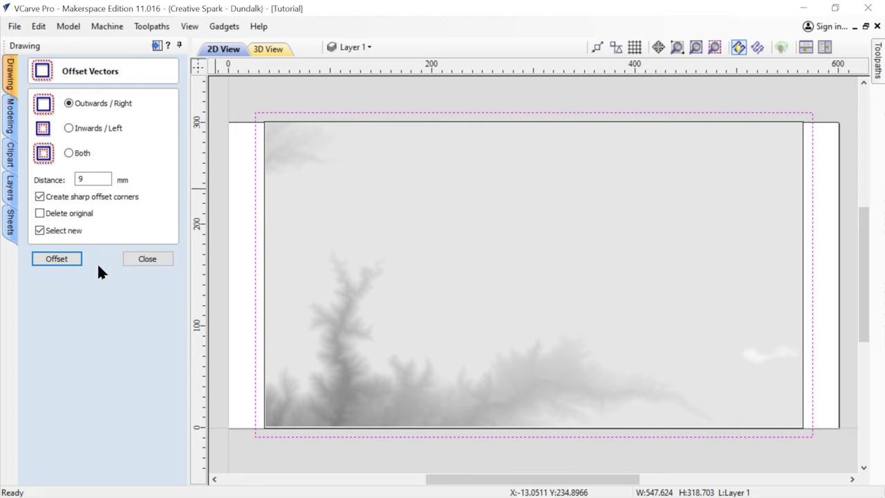
click(131, 257)
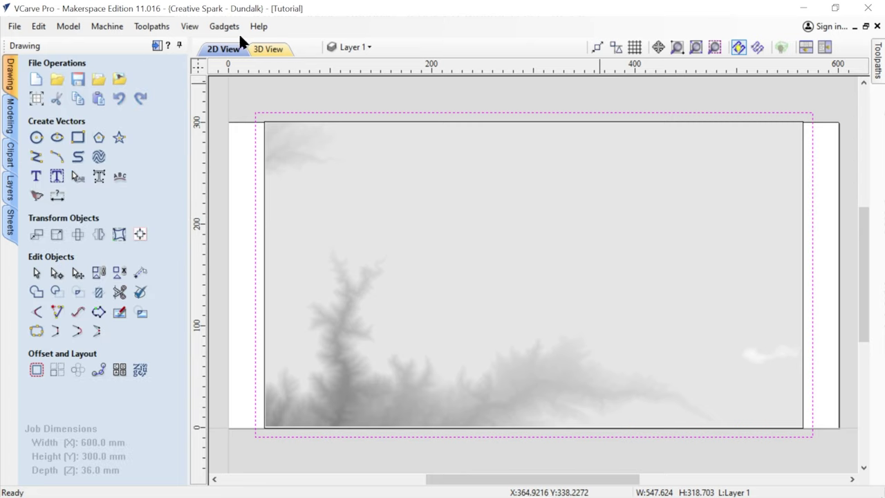
click(157, 45)
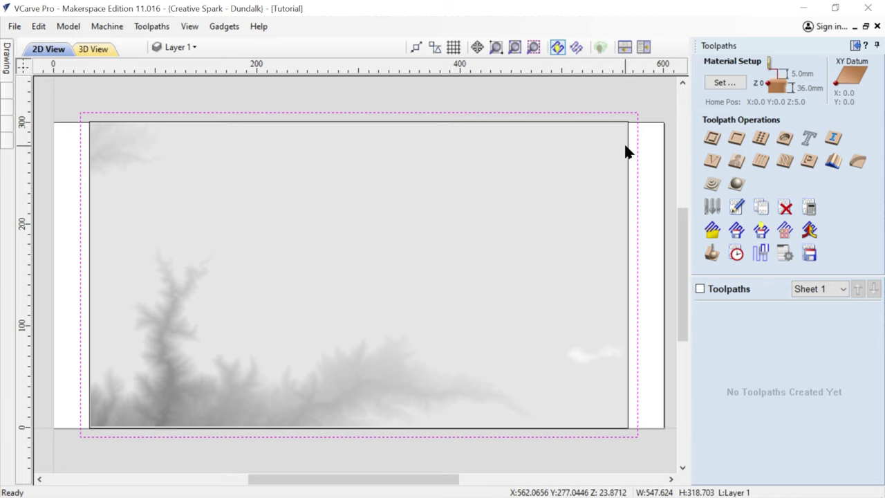
click(631, 183)
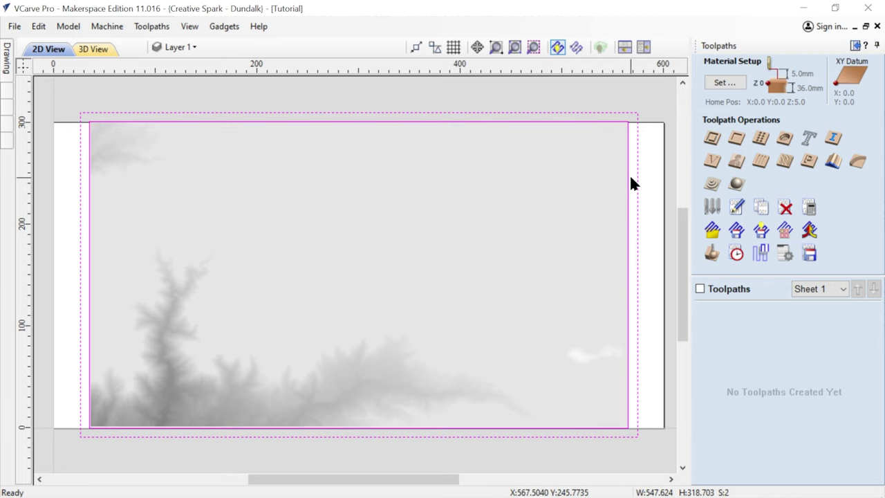
Step: Add the second vector to the selection and start a pocket toolpath with a 36 mm cut depth
click(737, 141)
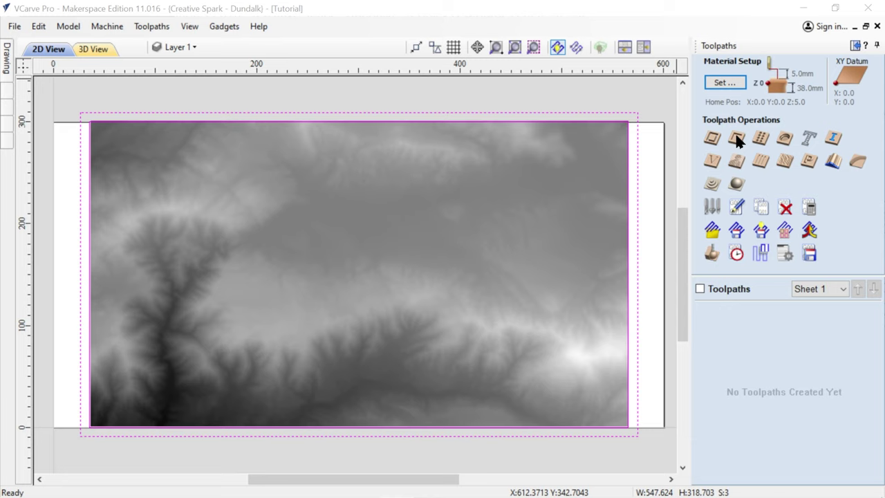
click(737, 141)
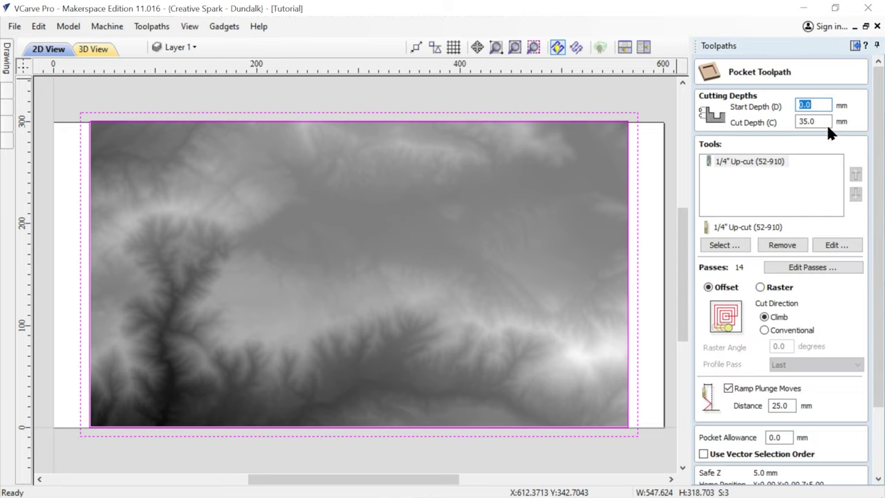
double_click(827, 122)
text(36)
Step: Review the 1/4" up-cut bit's pass depth and stepover, then set its feed rate to 20 mm/sec
click(836, 245)
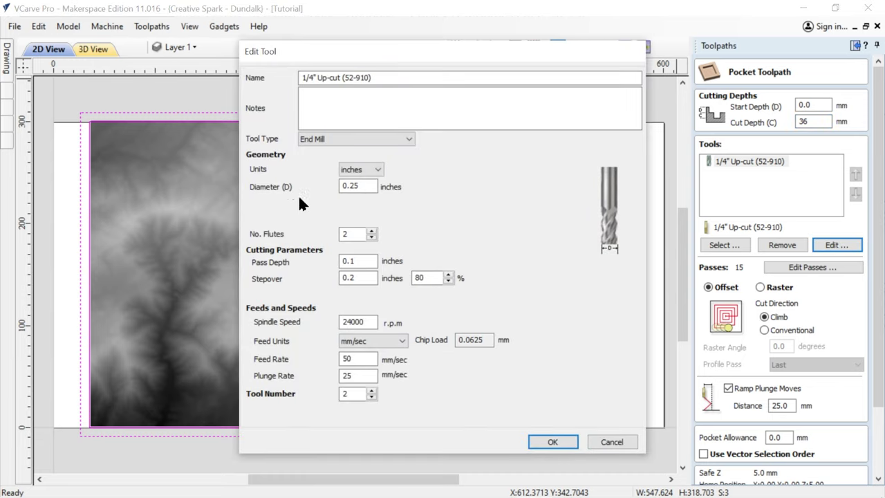
click(351, 261)
click(354, 277)
click(427, 278)
click(354, 261)
click(359, 359)
double_click(344, 359)
text(20)
click(553, 441)
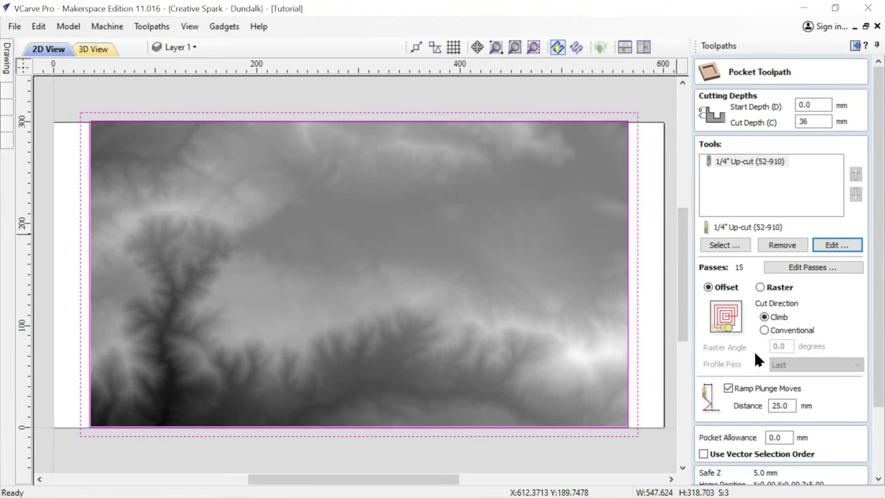
Step: Calculate the pocket toolpath as Pocket 1 and orbit its 3D preview of the pocketed block
scroll(753, 349, down, 2)
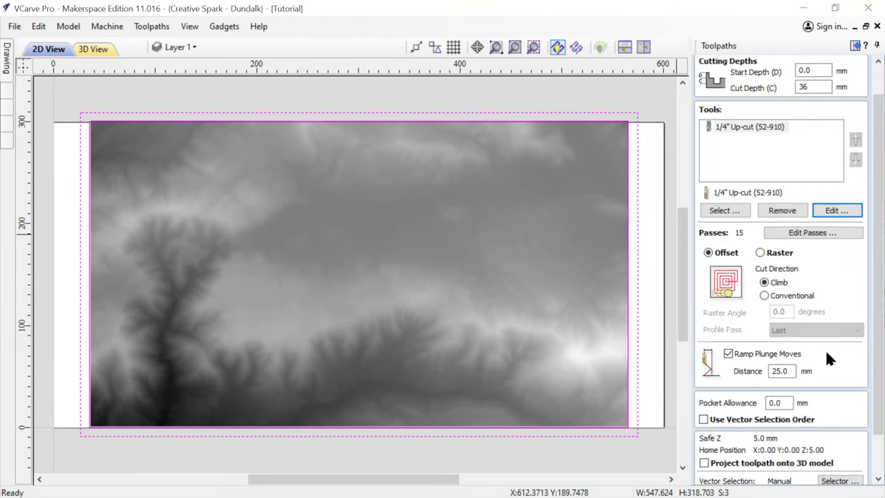
scroll(826, 351, down, 3)
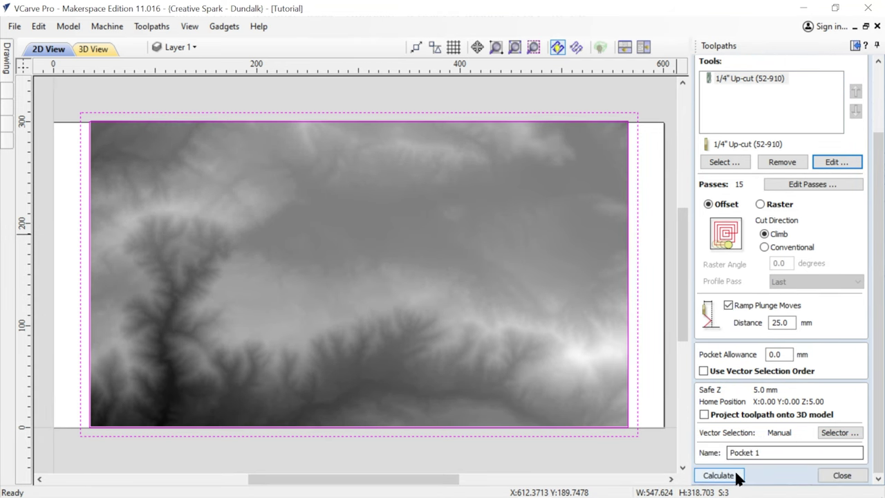
click(719, 476)
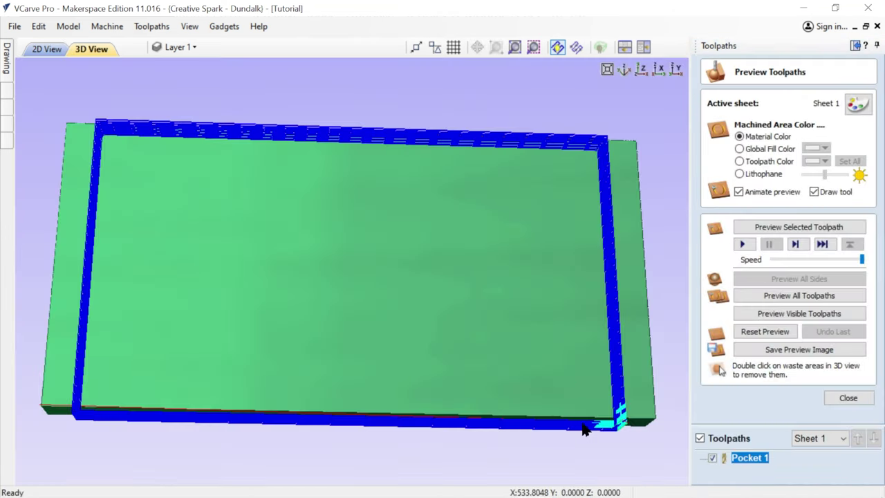
drag(642, 311, 566, 313)
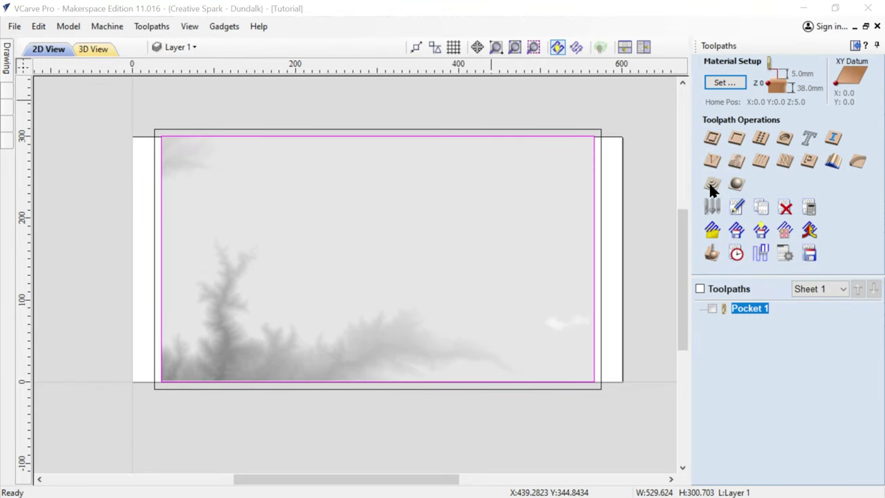
Step: Start a rough machining toolpath and open its 6 mm end mill settings
click(712, 185)
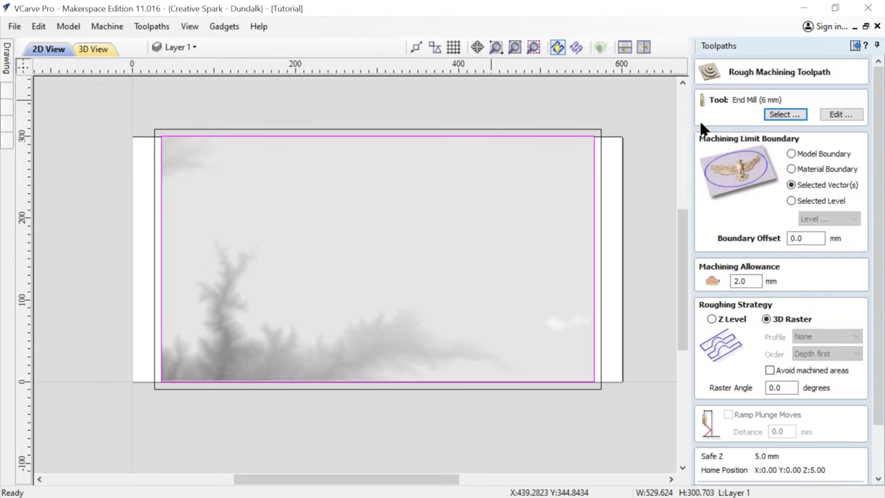
click(846, 114)
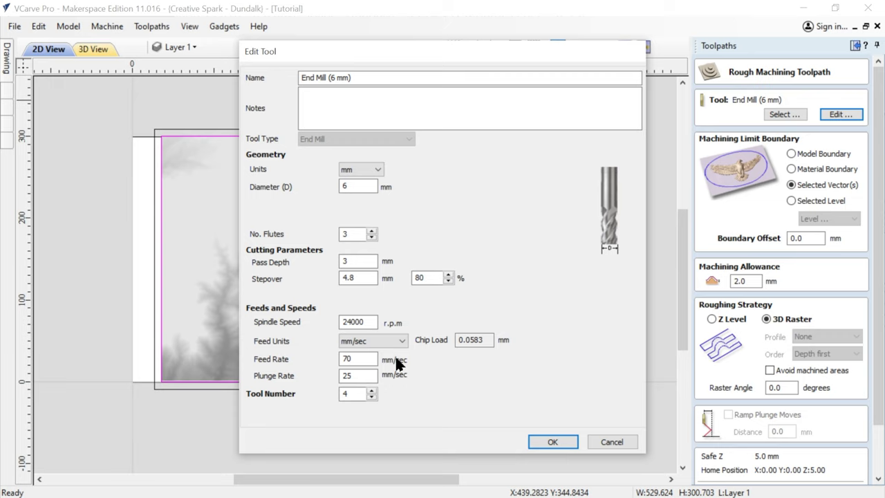
Step: Compare Z Level with 3D Raster roughing, keep 3D Raster, and calculate 3D Roughing 1
click(554, 441)
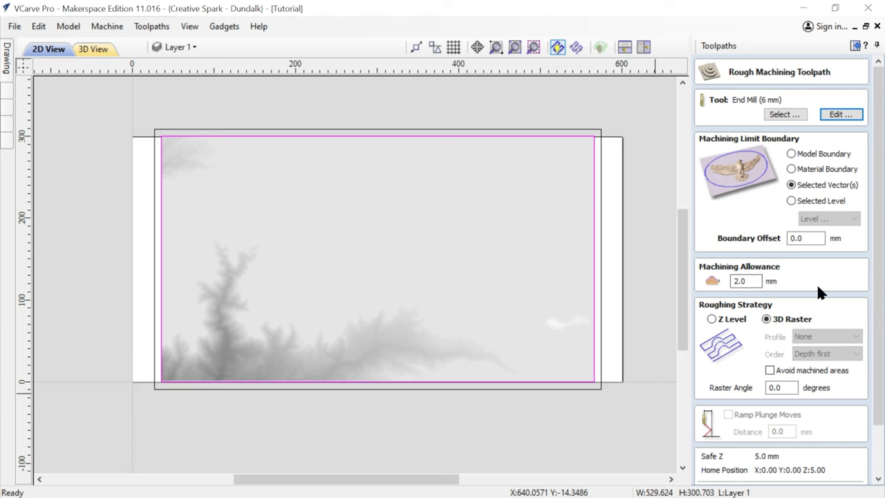
scroll(818, 292, down, 1)
scroll(816, 284, down, 3)
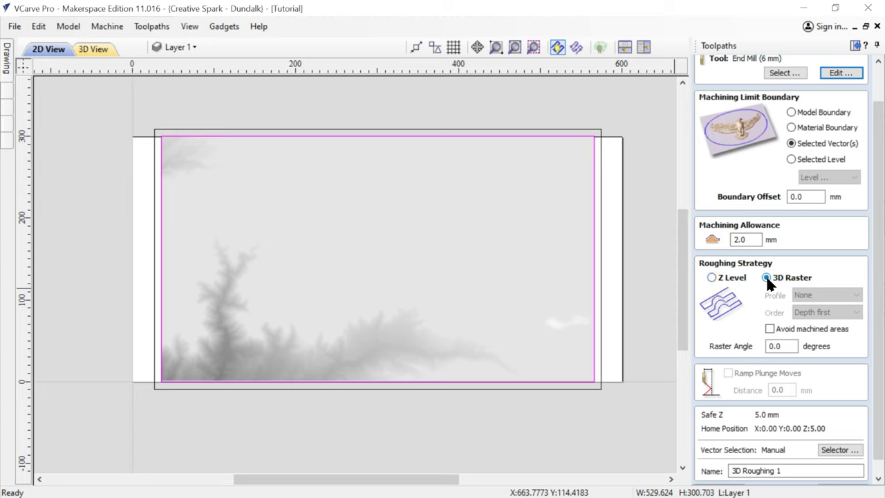
click(712, 277)
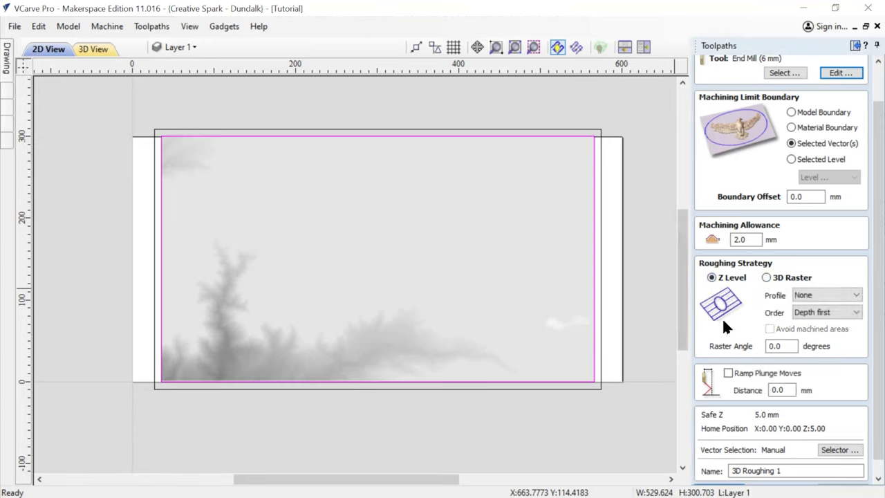
click(767, 278)
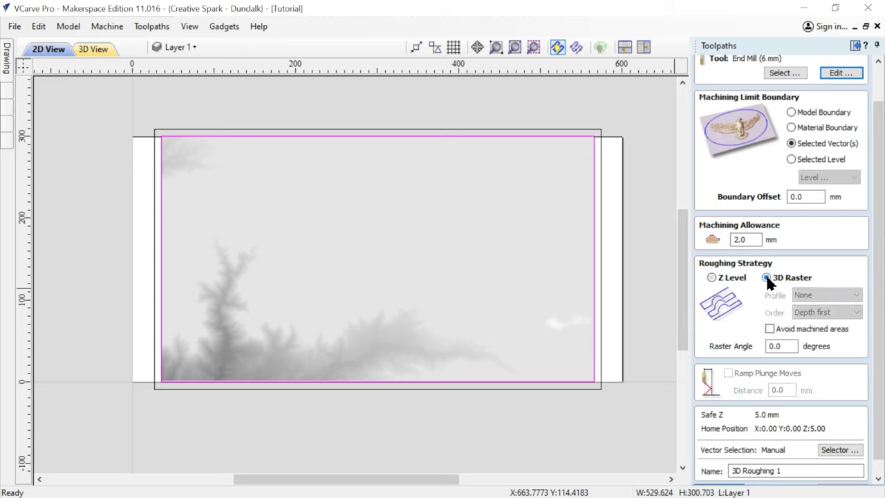
click(711, 277)
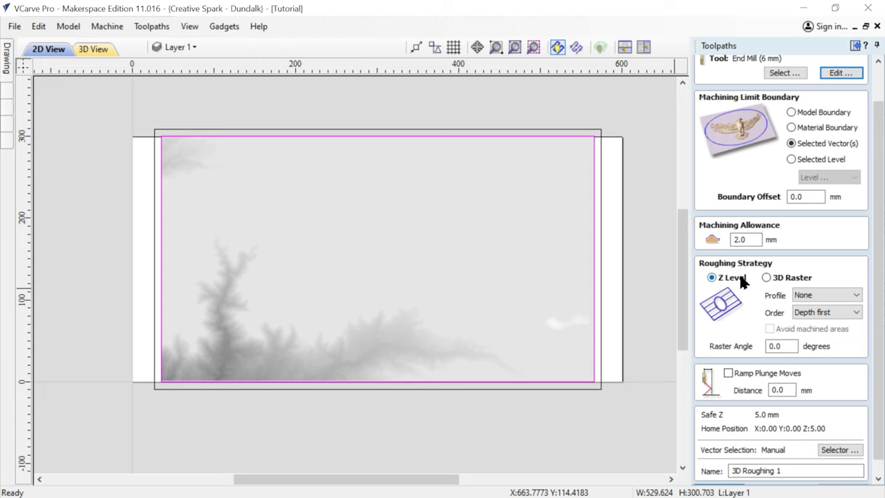
click(768, 278)
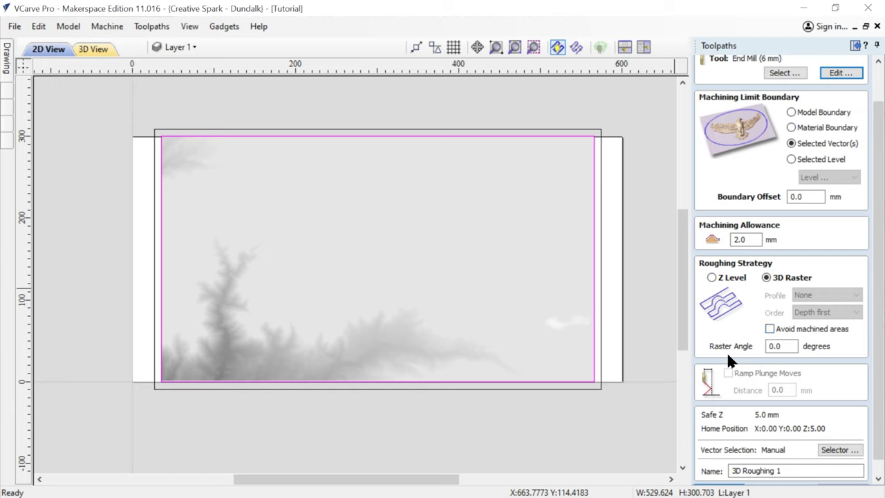
scroll(727, 350, down, 1)
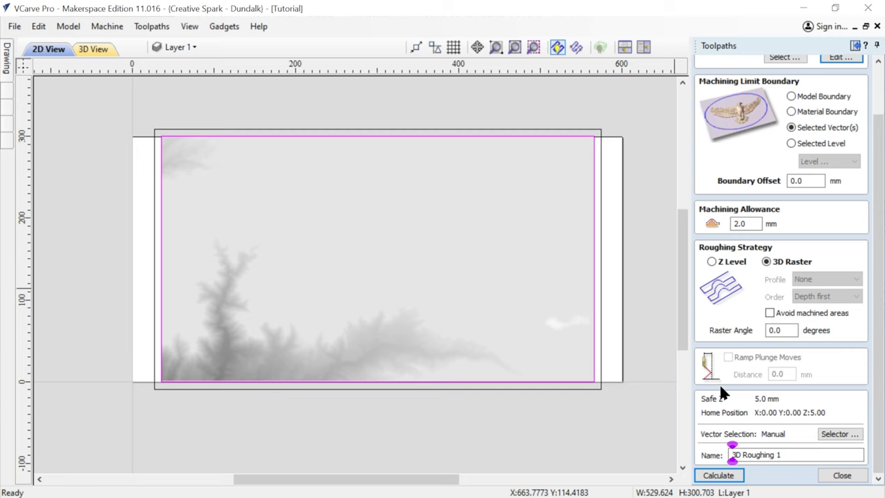
click(718, 475)
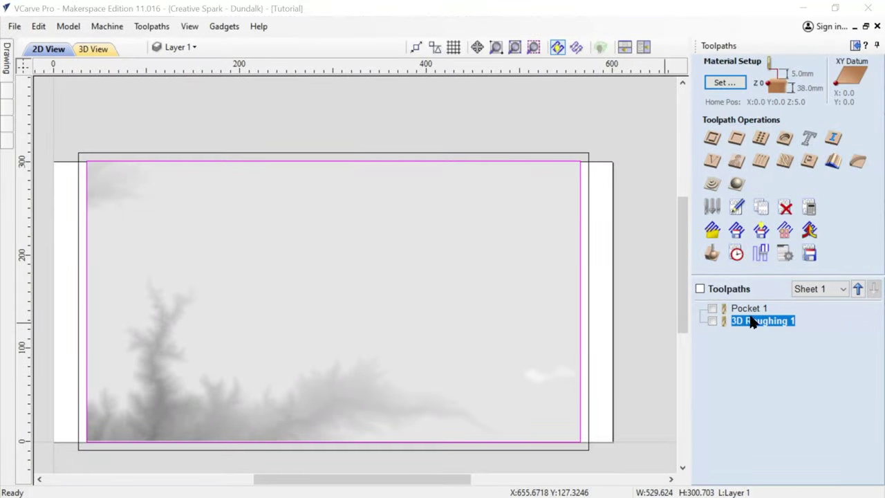
Step: Start a finish toolpath and confirm the 6 mm 3° tapered ball nose tool settings
click(737, 185)
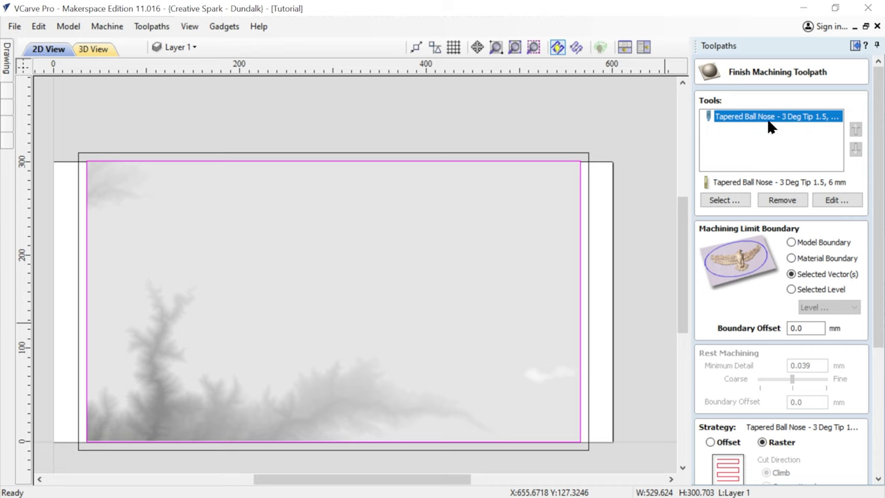
click(836, 198)
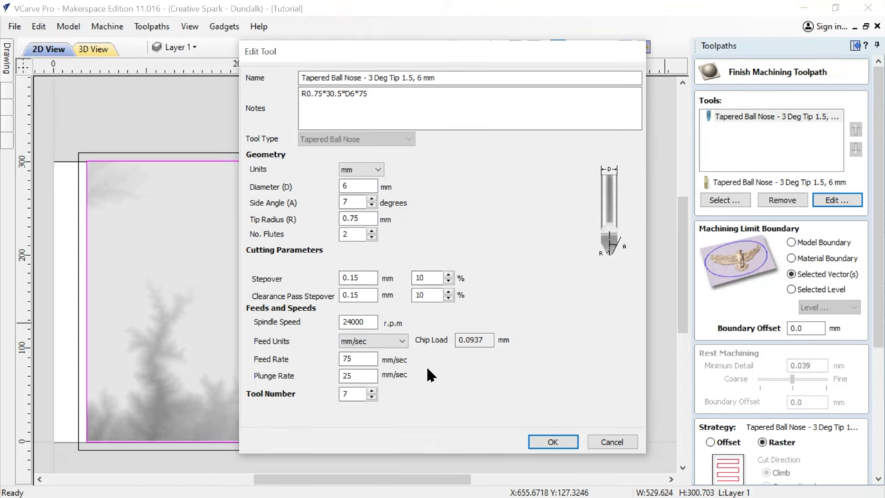
click(539, 441)
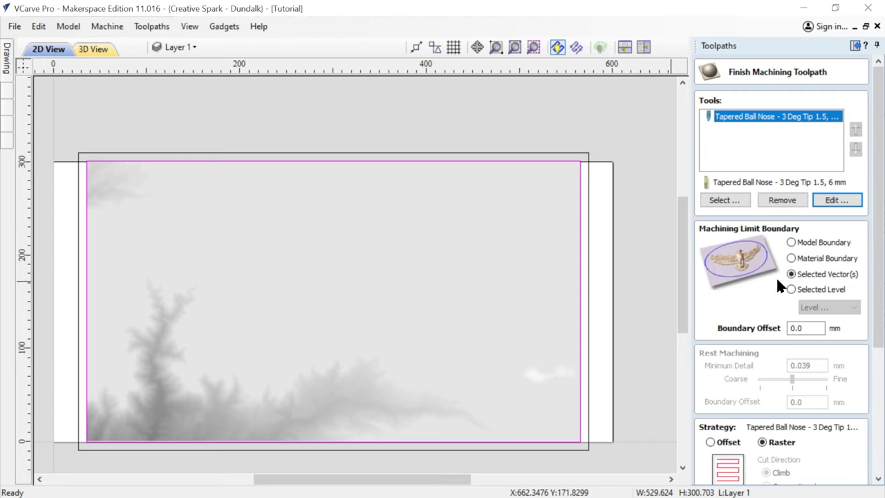
Step: Switch the finish strategy to Offset, keep Climb cut direction, and calculate 3D Finish 1
scroll(795, 273, down, 1)
scroll(776, 287, down, 5)
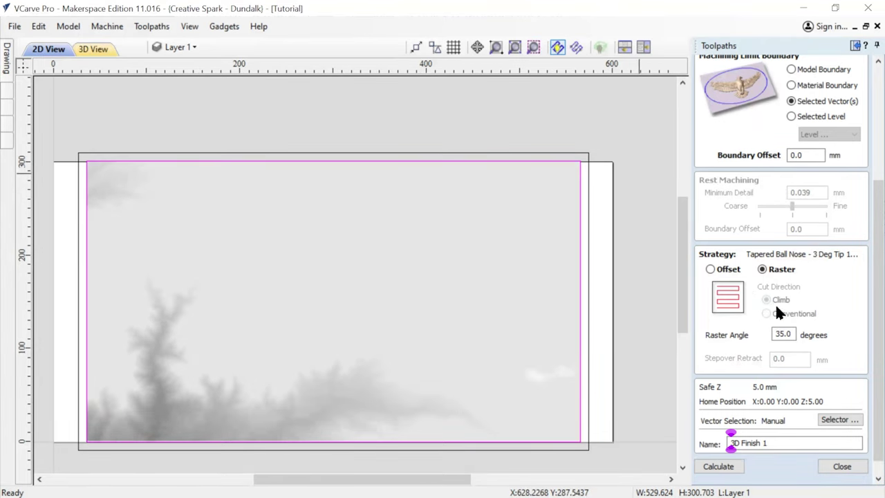
click(709, 269)
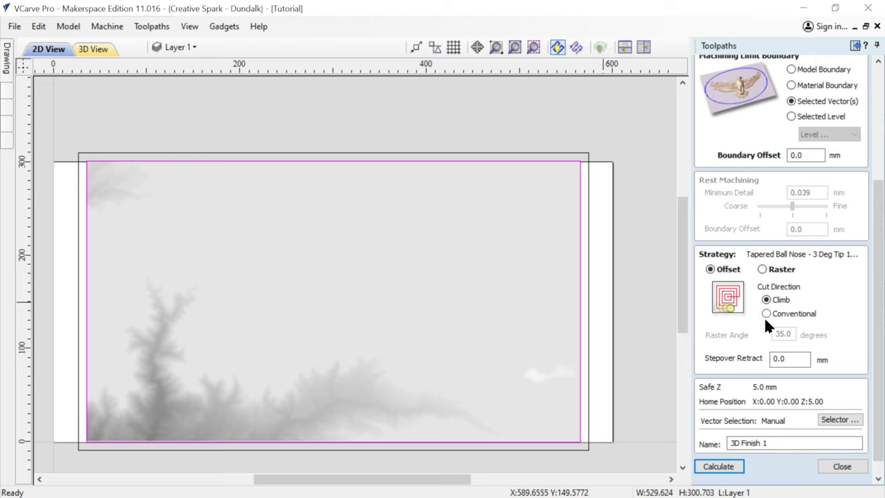
scroll(765, 325, down, 1)
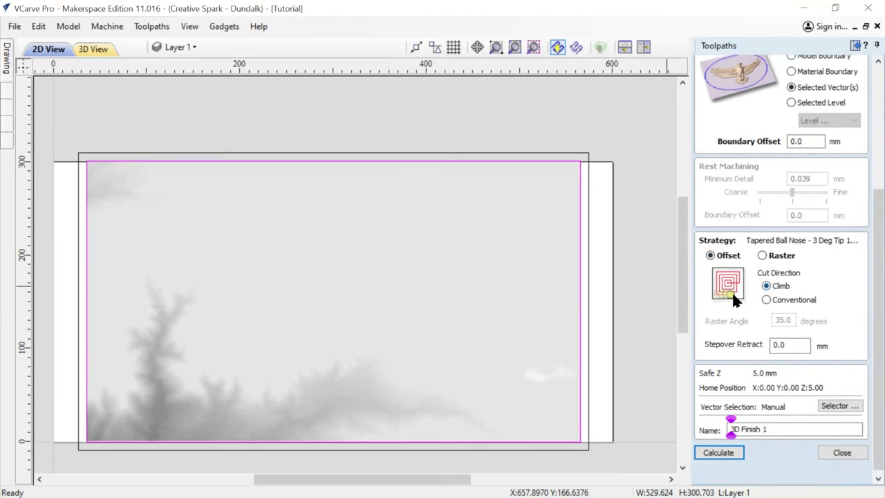
click(716, 456)
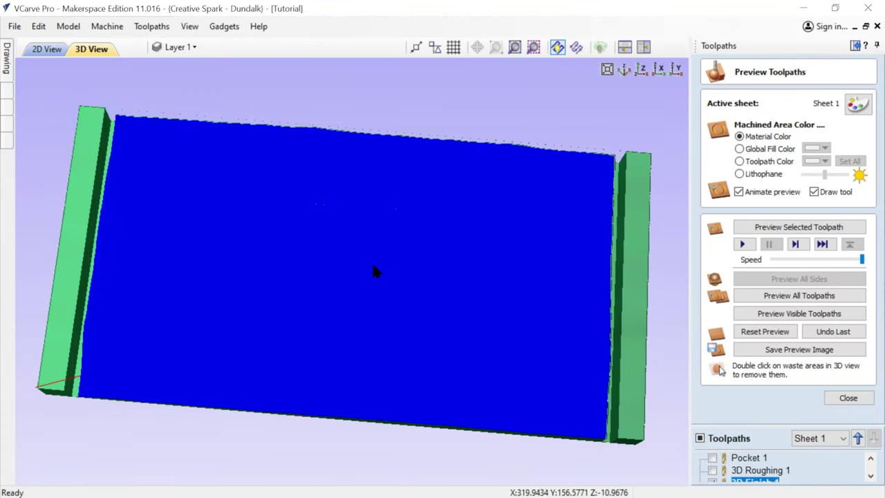
Step: Zoom in and out on the 3D Finish 1 toolpath preview, then close the preview panel
scroll(371, 260, down, 2)
scroll(494, 346, up, 4)
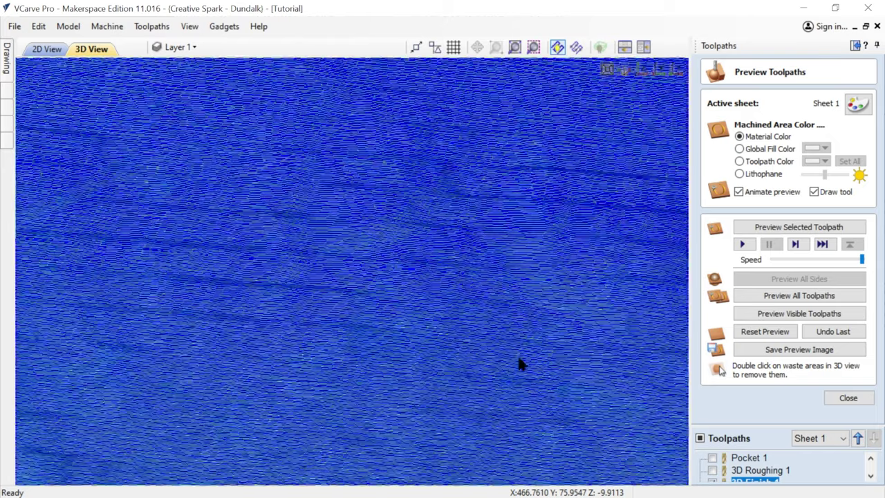
scroll(521, 364, up, 5)
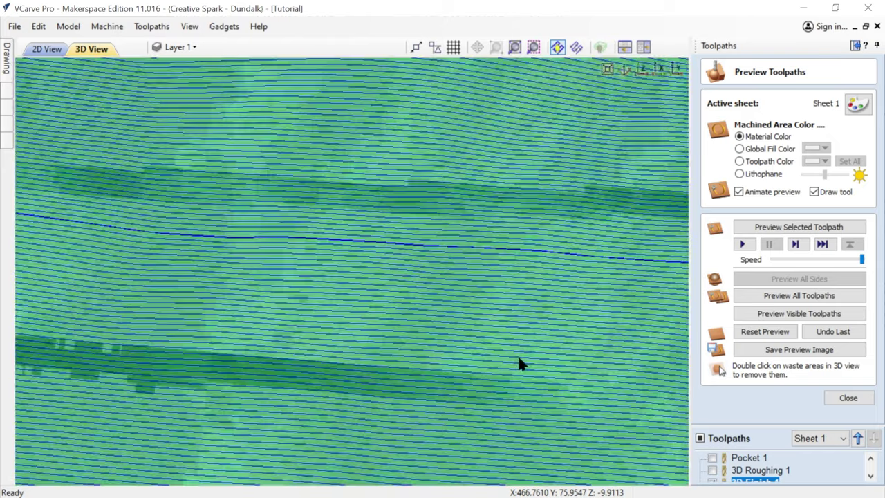
scroll(522, 364, down, 5)
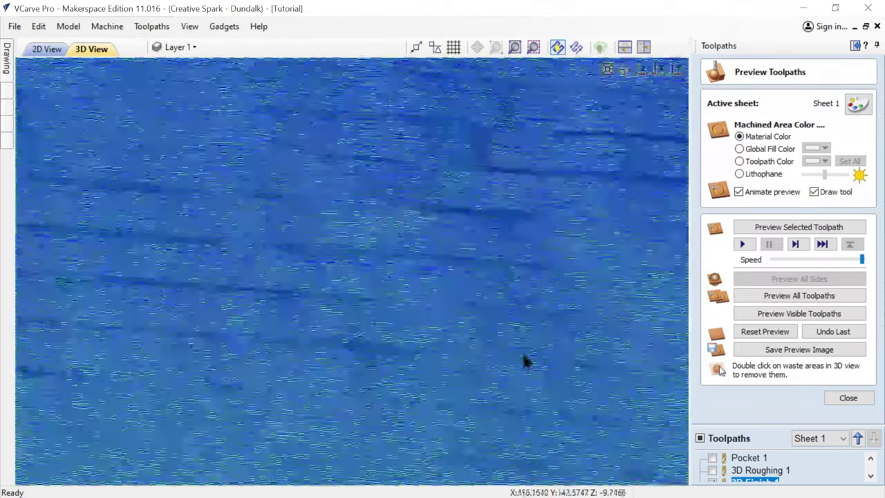
scroll(523, 361, down, 3)
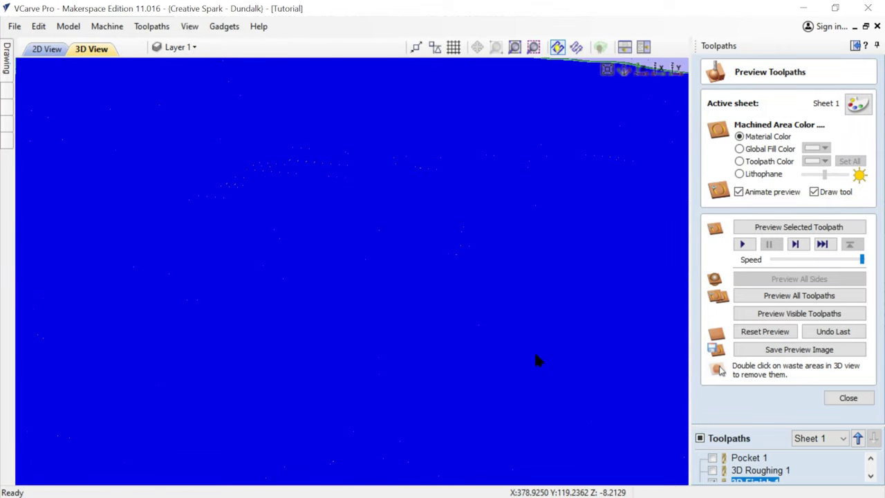
scroll(536, 357, down, 2)
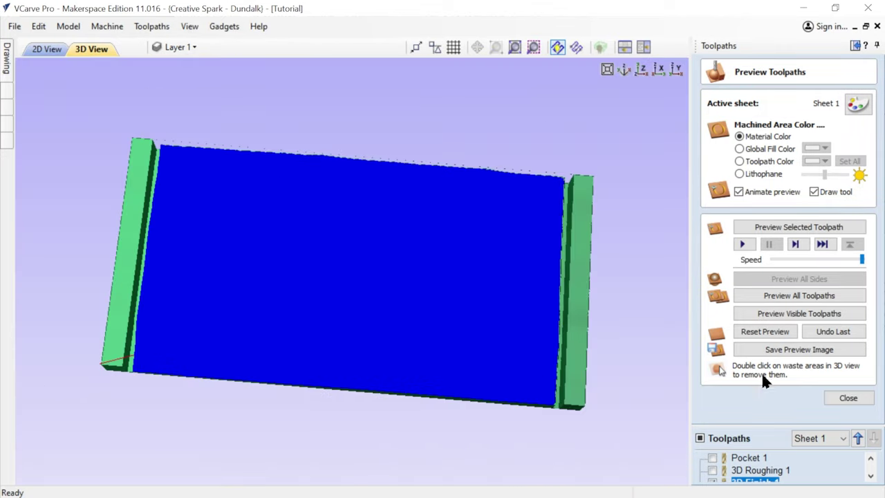
click(848, 398)
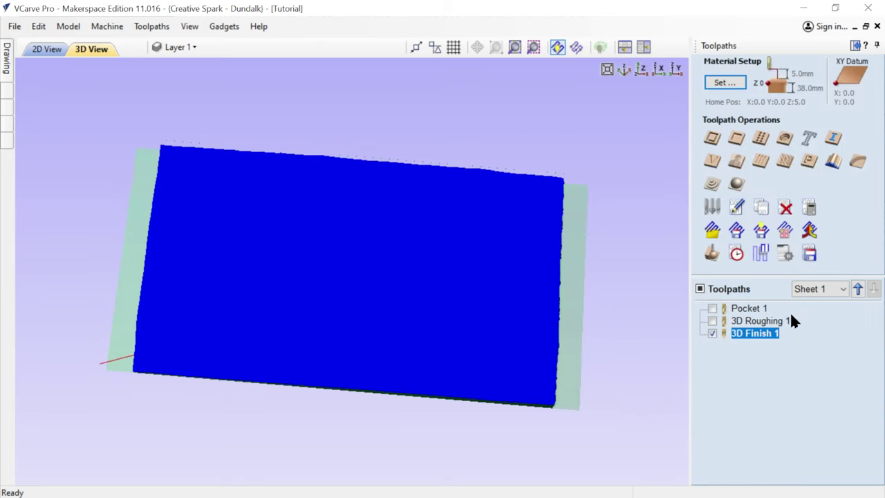
Step: Open the Toolpath Summary to rename Pocket 1 to 'cutout Pocket 1'
click(737, 256)
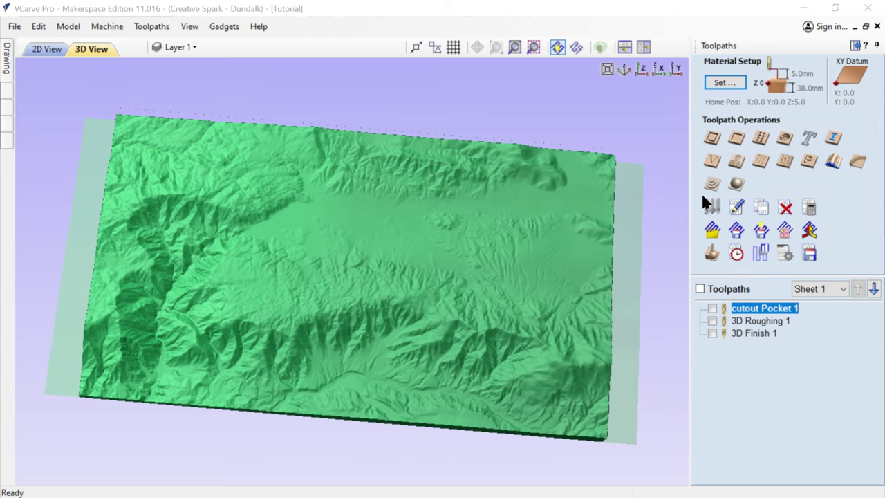
Step: Open the toolpath simulation and reset it to a flat, uncut green block
click(713, 253)
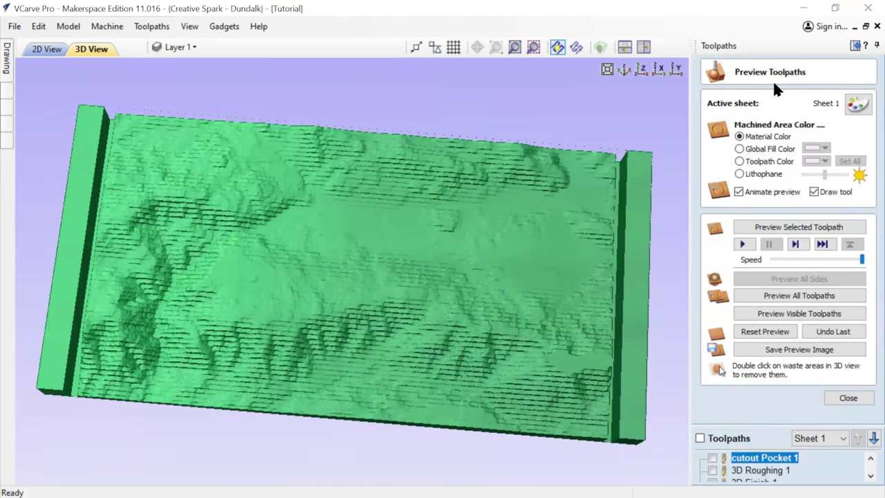
click(781, 336)
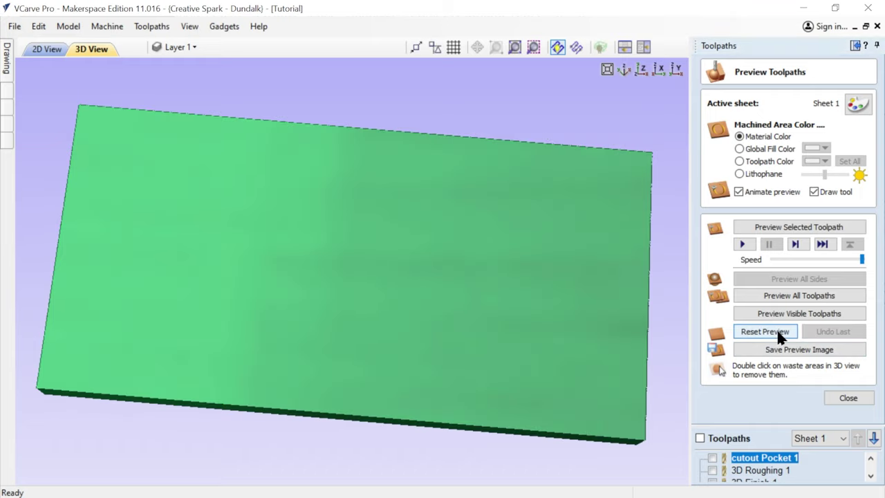
Step: Simulate only cutout Pocket 1 and orbit the block to inspect the end grooves
click(870, 477)
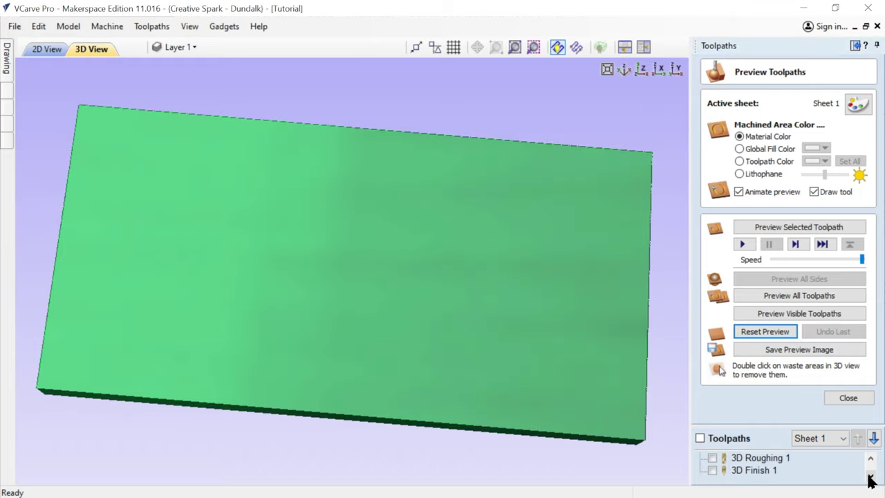
click(870, 459)
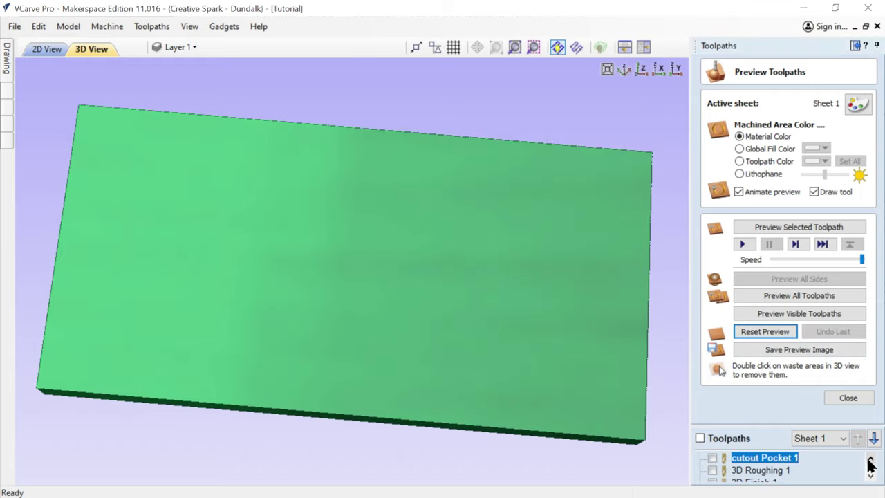
click(713, 459)
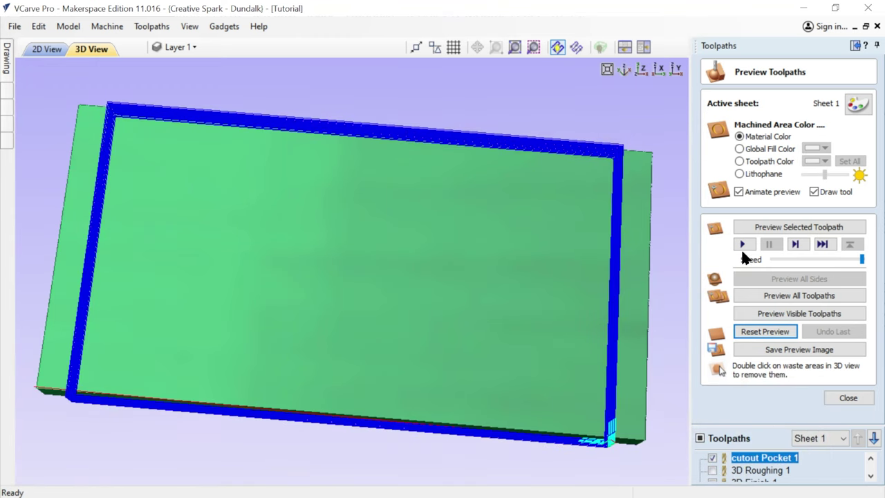
click(772, 313)
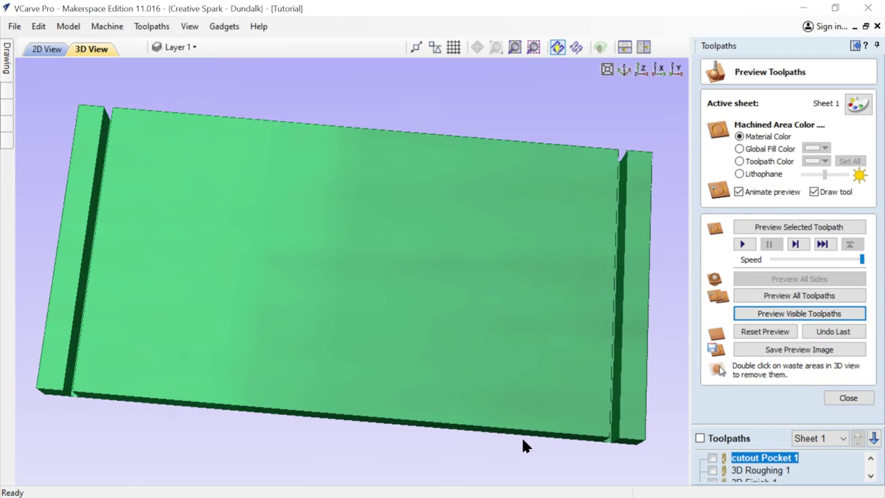
drag(523, 446, 616, 165)
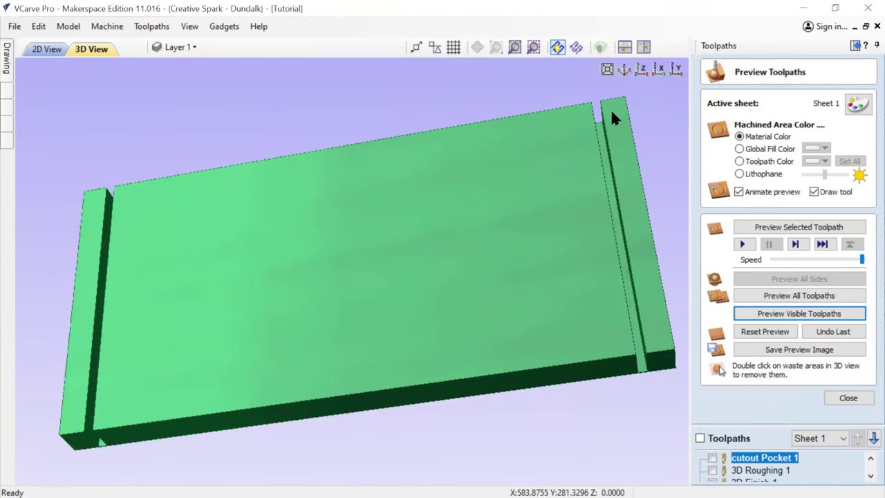
drag(610, 120, 578, 161)
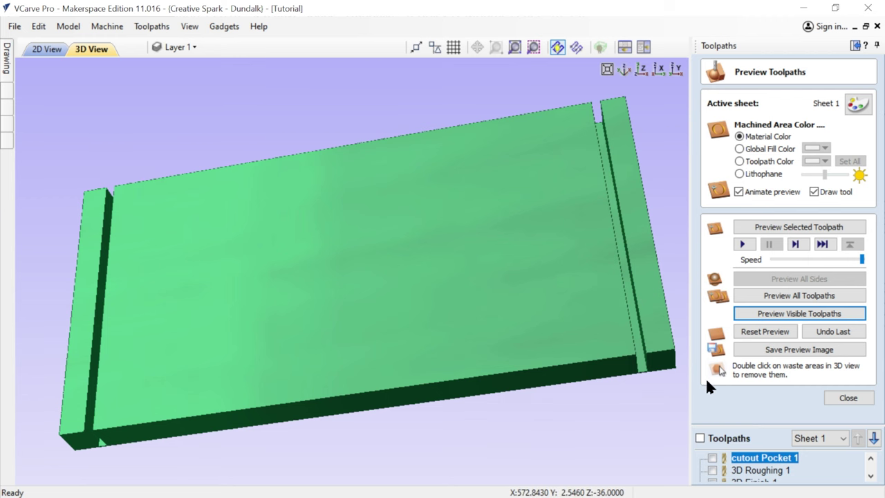
Step: Add 3D Roughing 1 to the simulation and view the stepped terrain from a lower angle
click(713, 471)
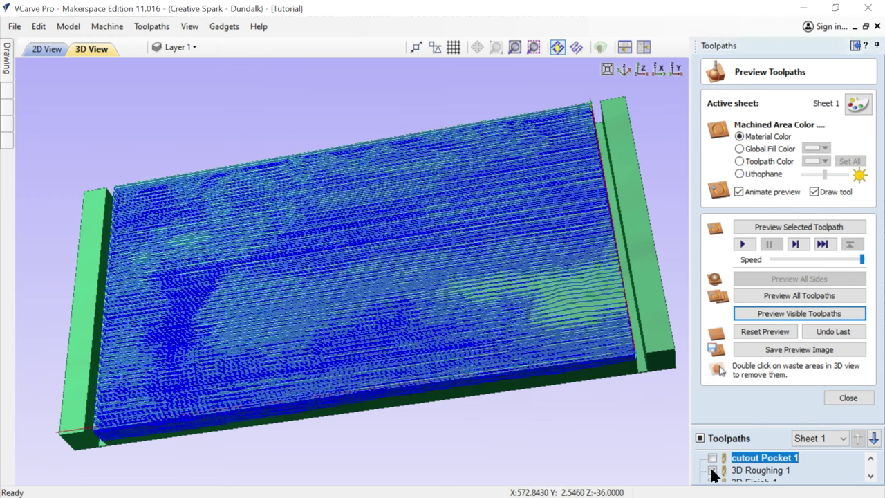
click(766, 314)
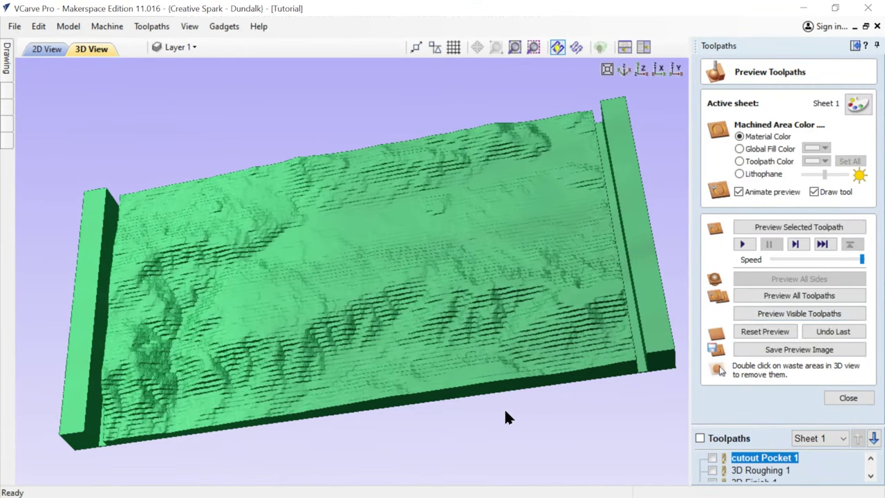
drag(263, 391, 228, 373)
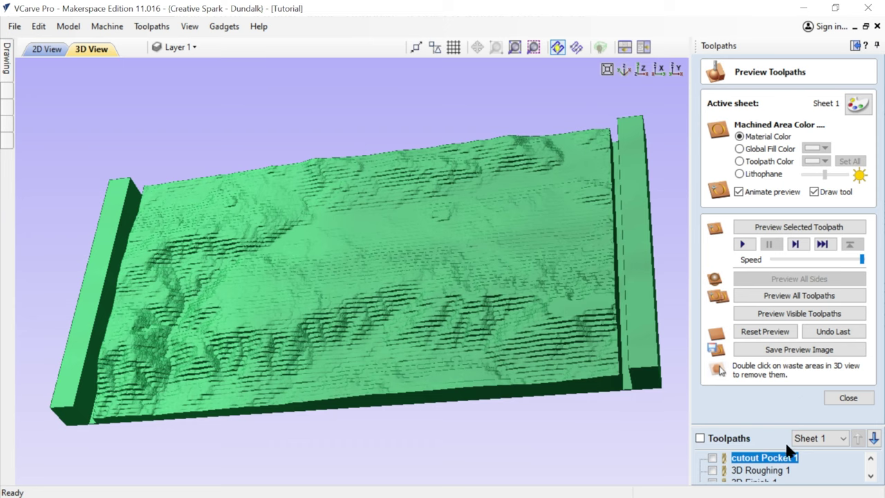
Step: Make 3D Finish 1 visible, simulate it, and rotate the finished terrain to a new angle
click(870, 476)
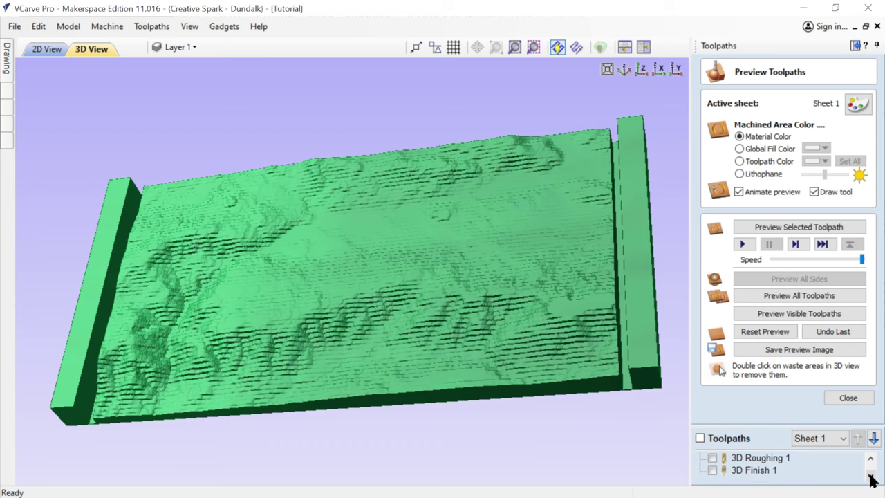
click(712, 470)
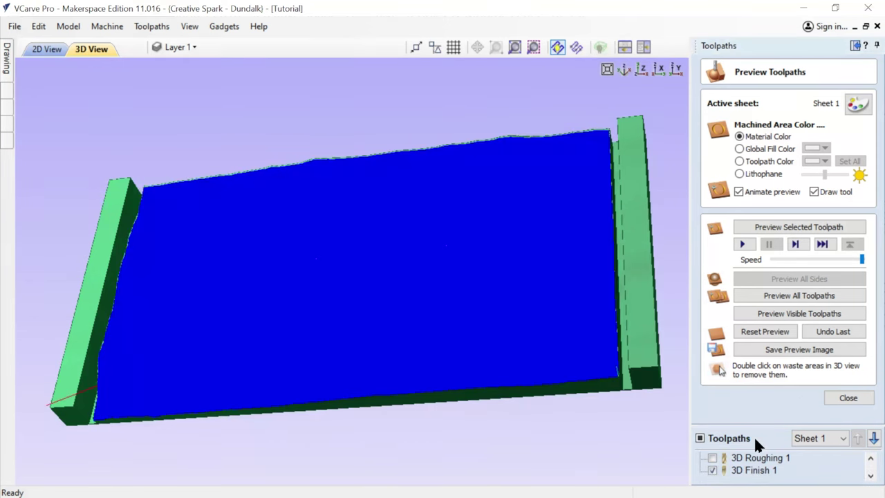
click(781, 315)
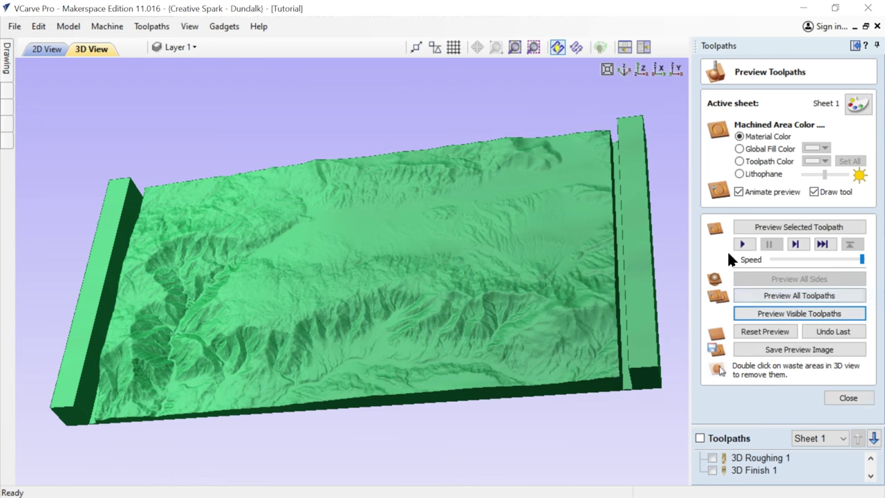
drag(521, 378, 568, 440)
drag(262, 355, 272, 300)
Step: Zoom and orbit around the smooth finished relief, showing the block's front edge
scroll(152, 301, up, 5)
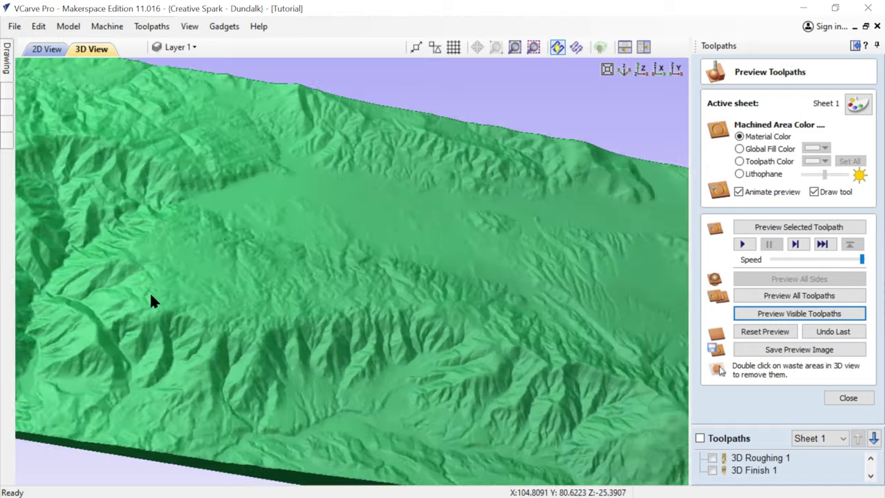
scroll(153, 301, up, 2)
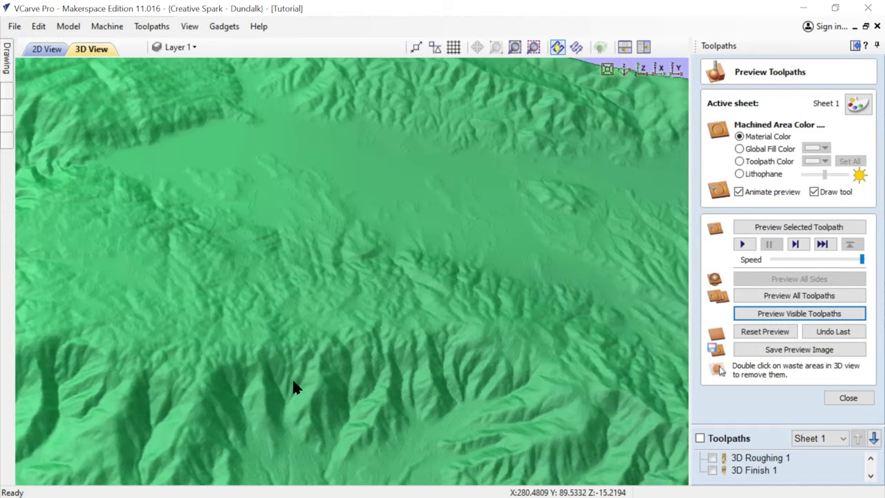
drag(293, 387, 371, 302)
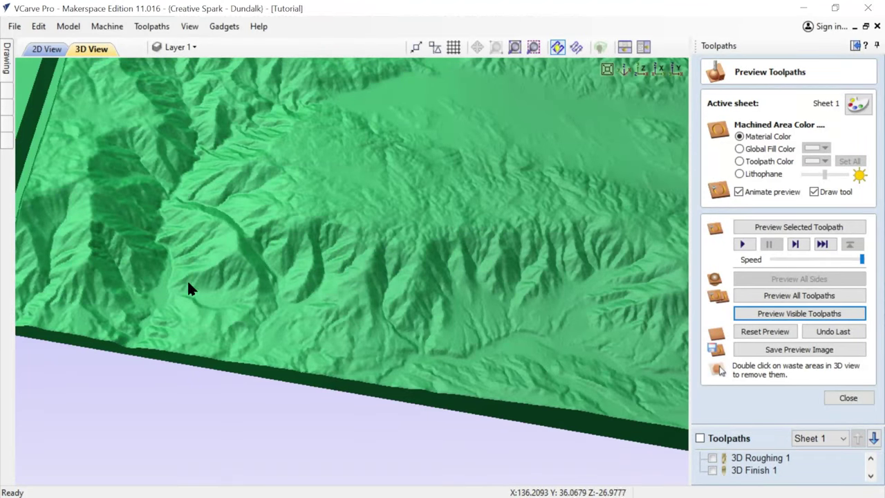
scroll(350, 261, up, 5)
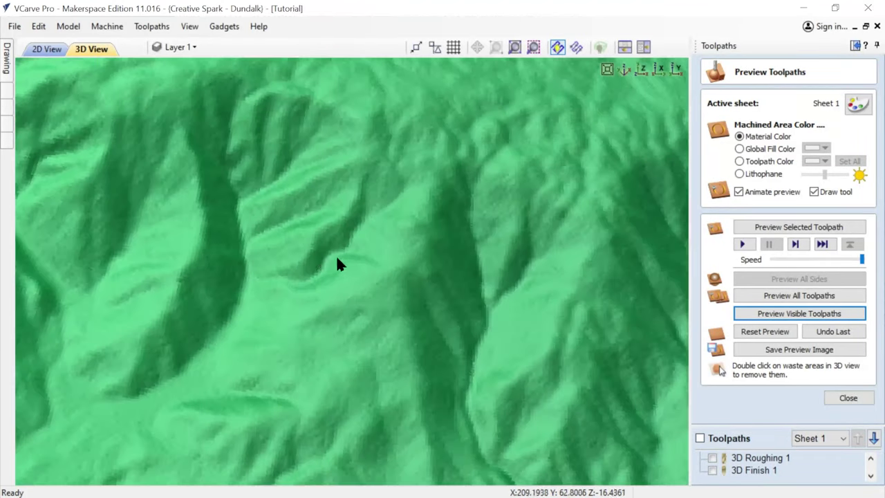
scroll(154, 250, down, 6)
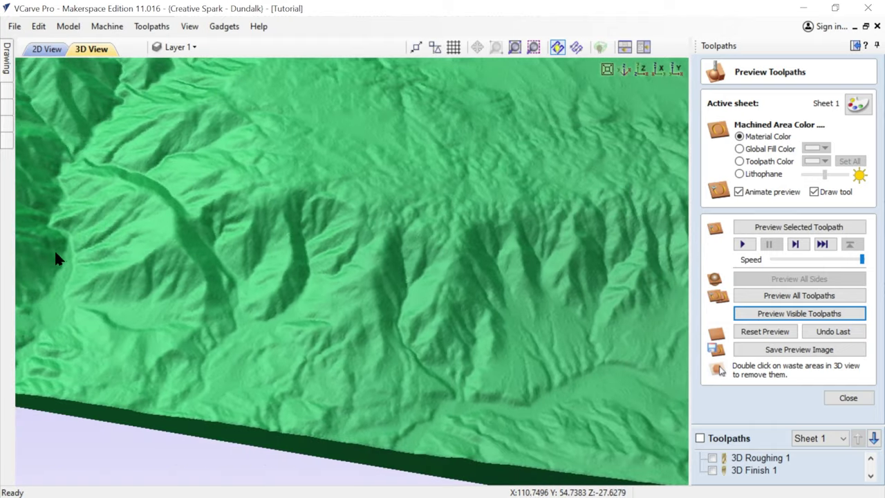
scroll(90, 257, up, 6)
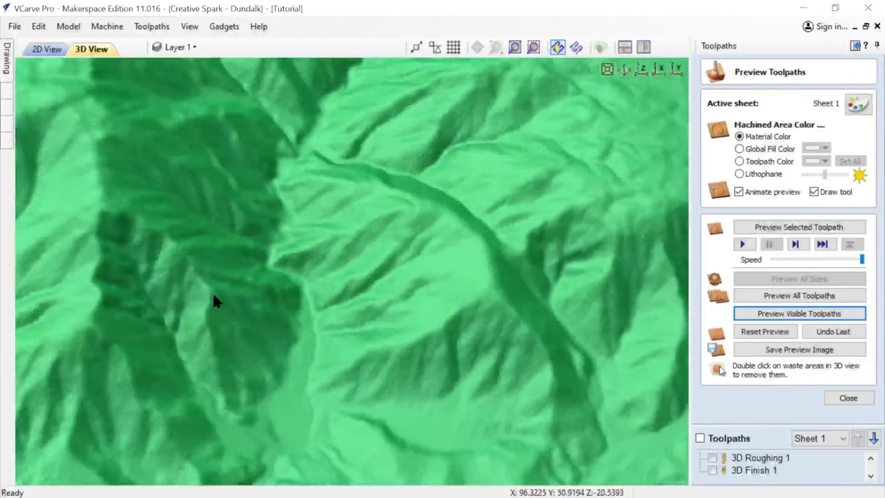
scroll(425, 279, down, 8)
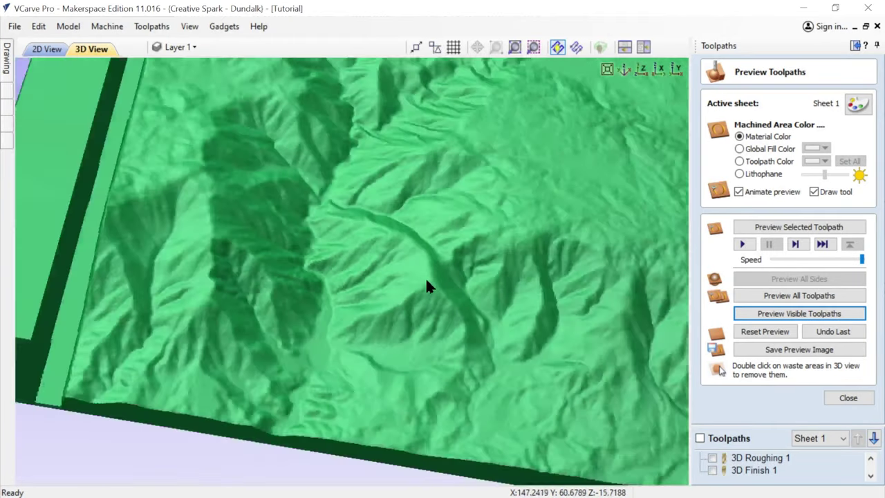
scroll(443, 283, down, 3)
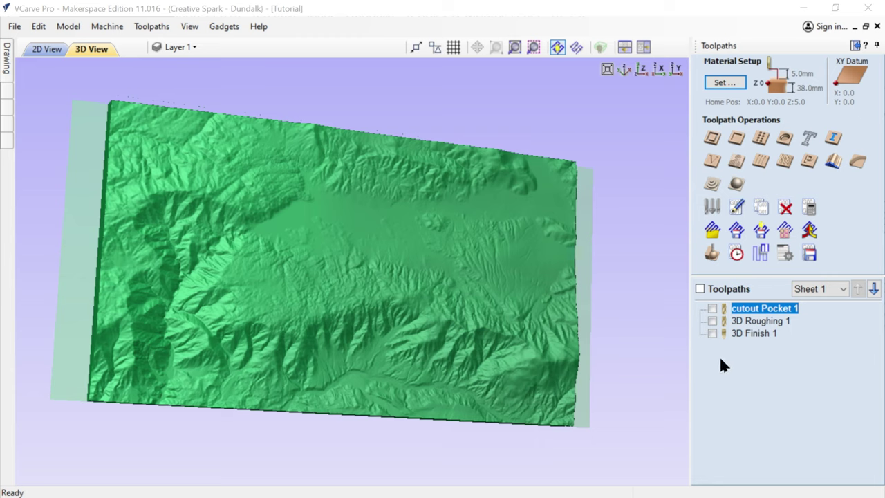
Step: Check the 12:16:44 total machining time in the summary, then create the job sheet
click(736, 254)
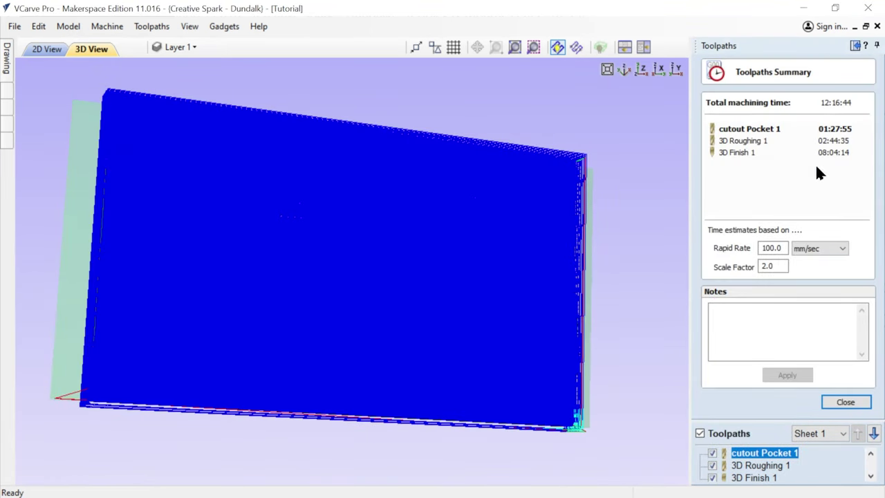
key(Escape)
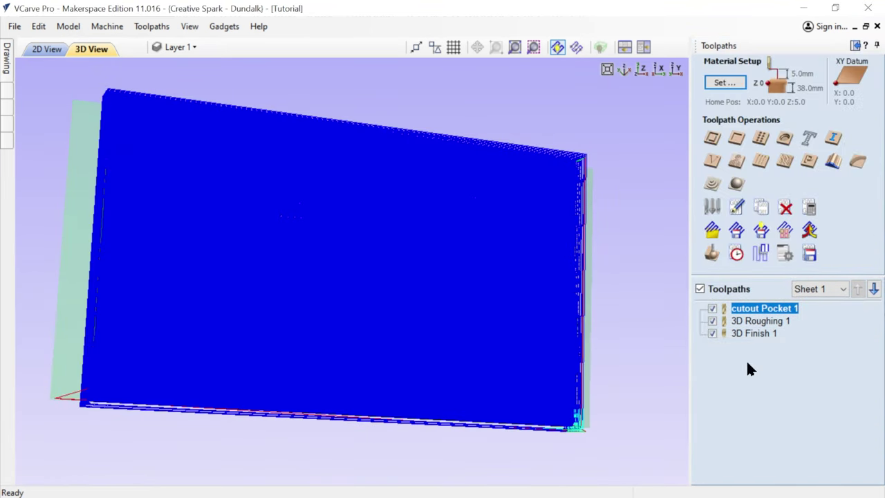
click(785, 255)
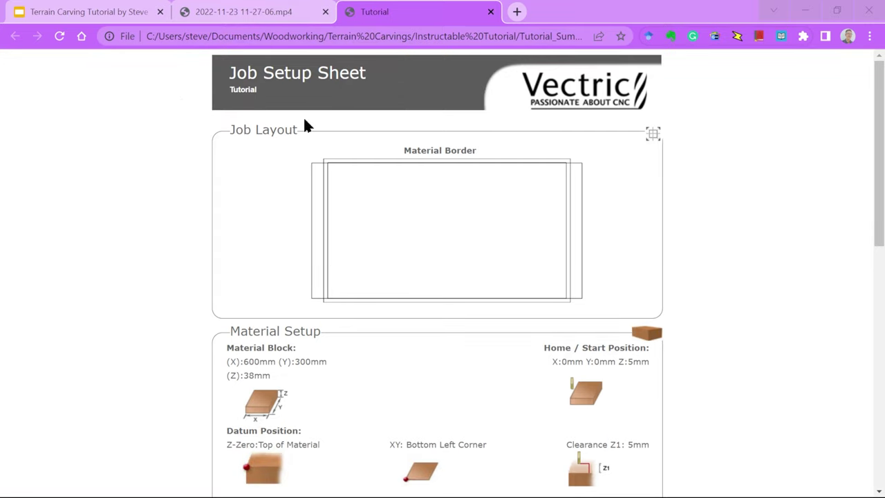
Step: Scroll through the Tutorial job sheet's material setup, tools and per-toolpath time estimates
scroll(125, 135, down, 1)
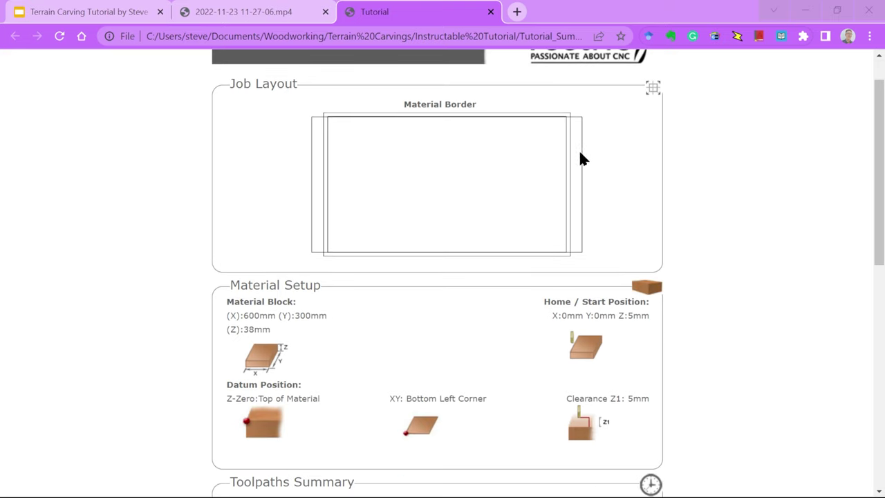
scroll(110, 188, down, 3)
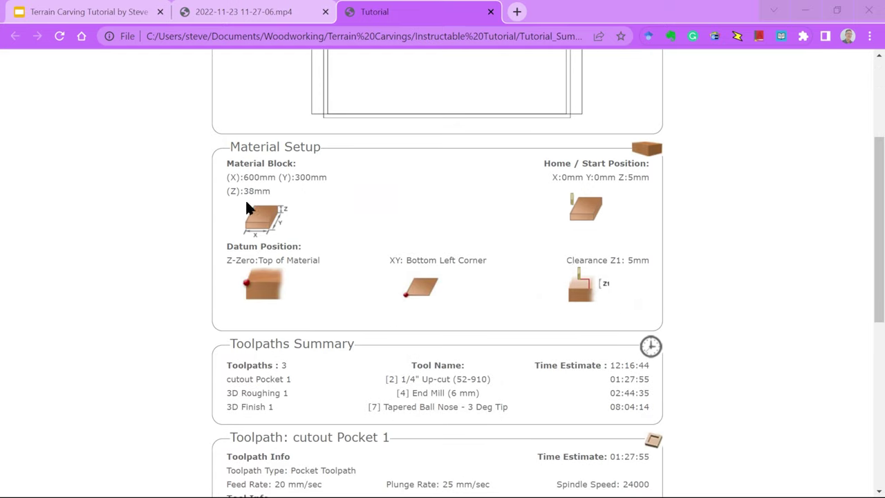
scroll(159, 177, down, 4)
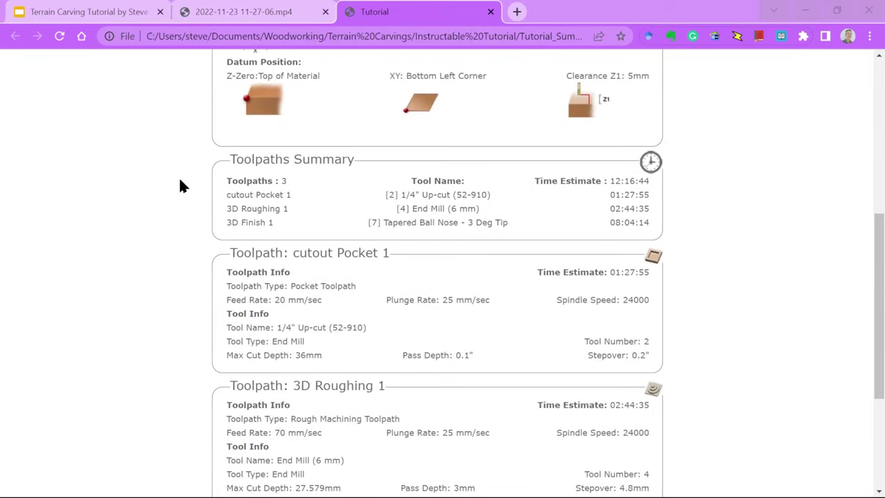
scroll(202, 217, down, 2)
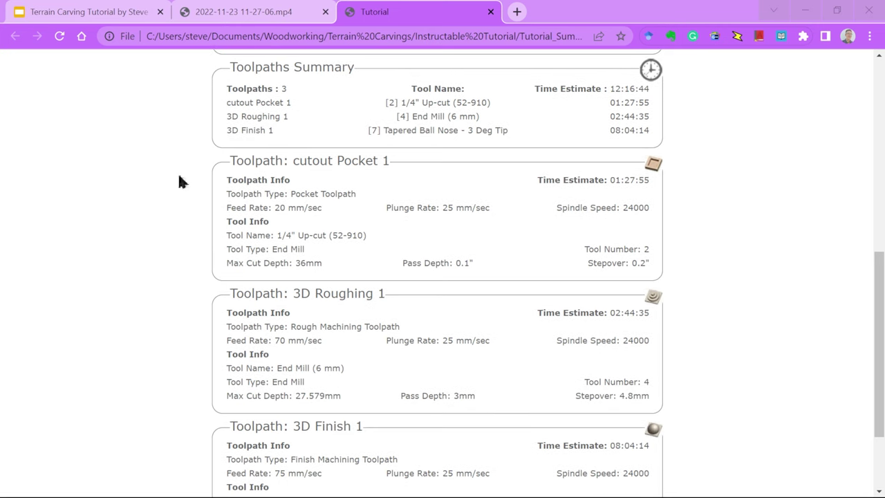
scroll(184, 202, down, 1)
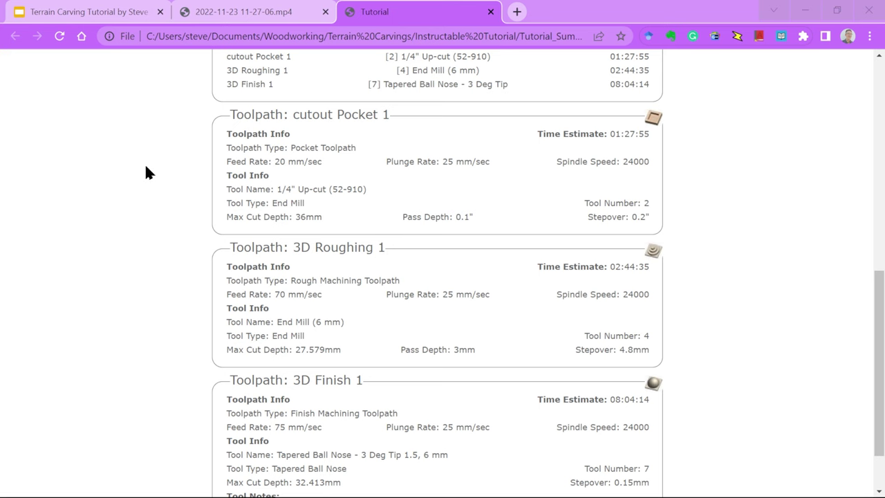
scroll(146, 173, down, 2)
scroll(147, 173, up, 8)
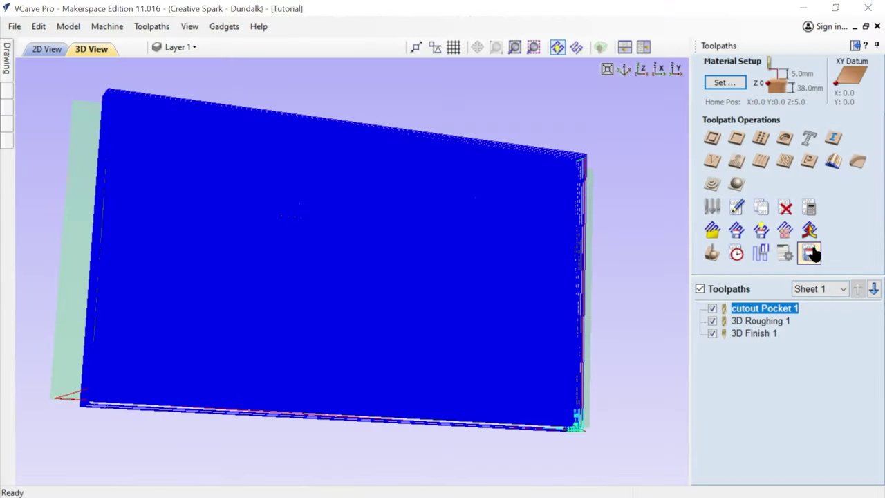
Step: Save only cutout Pocket 1 as MPCNC Grbl (mm) G-code, then select 3D Roughing 1 alone
click(809, 252)
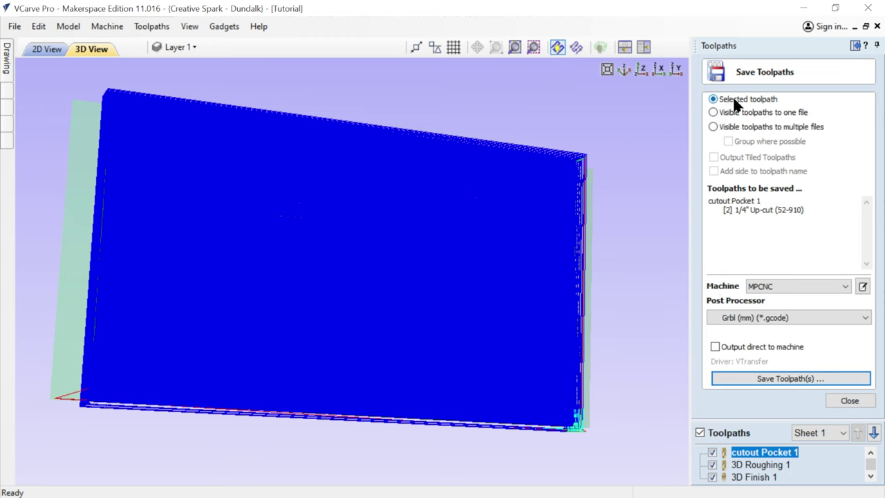
click(713, 477)
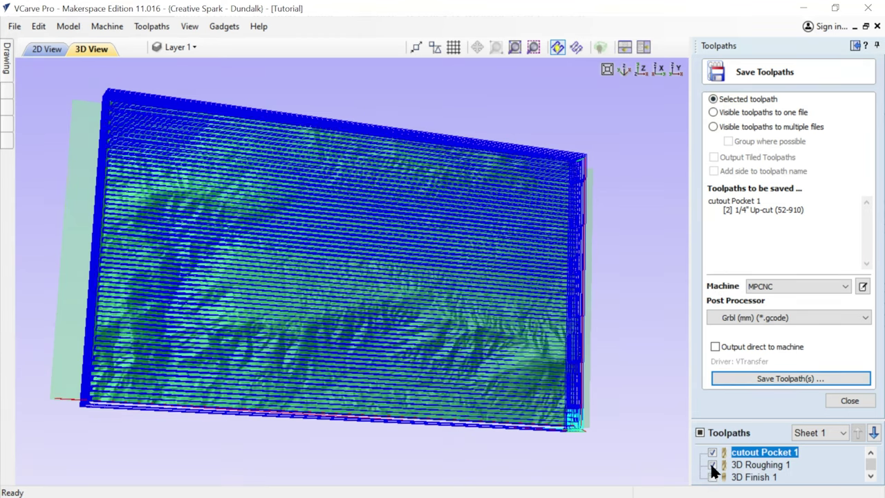
click(712, 464)
click(806, 286)
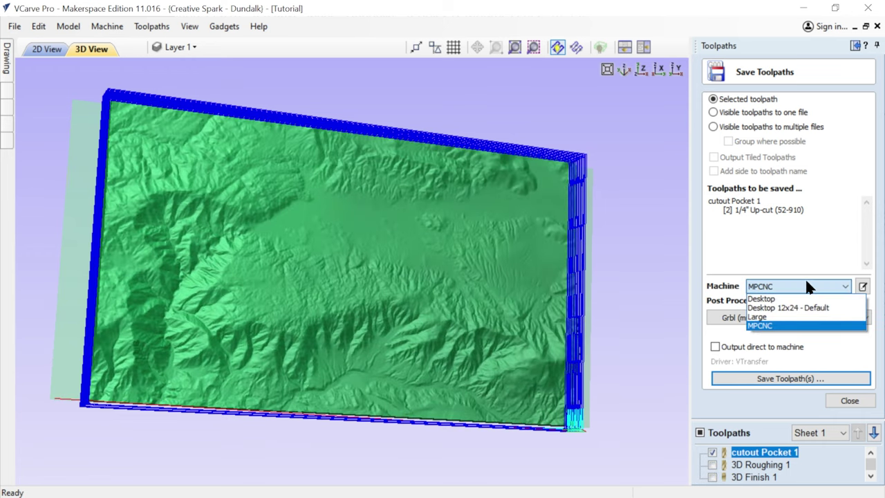
click(805, 281)
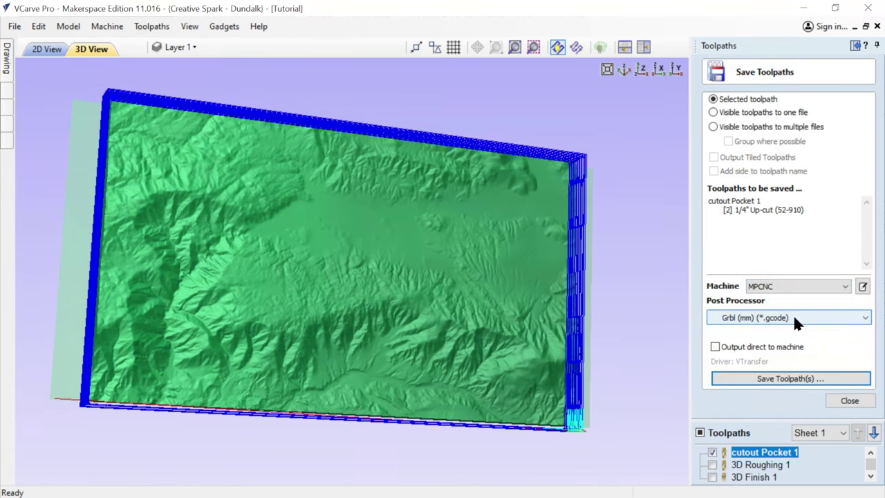
click(749, 382)
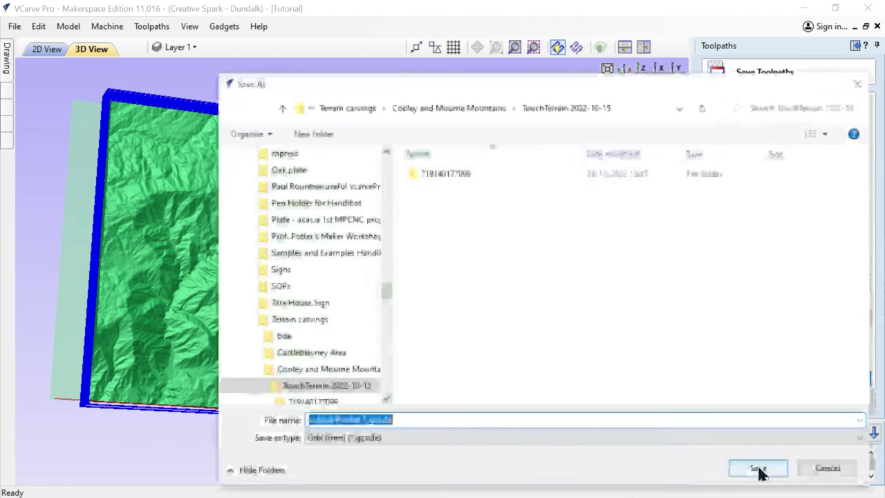
click(754, 468)
click(713, 465)
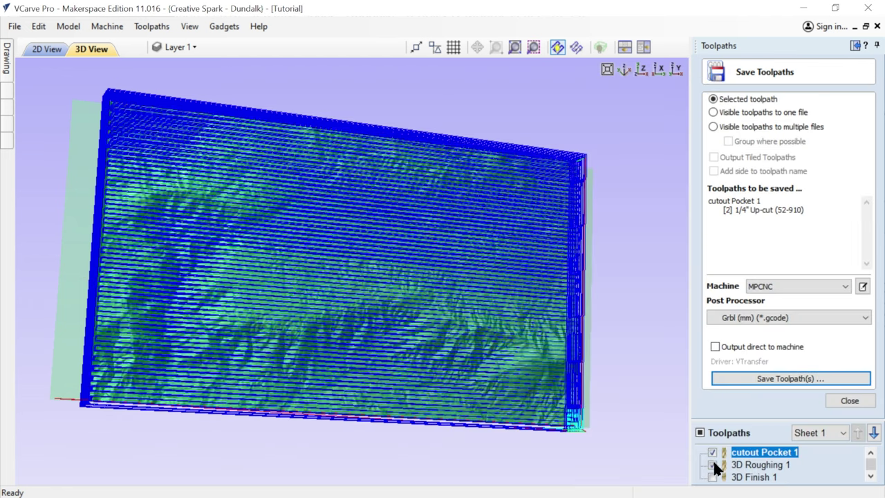
click(713, 452)
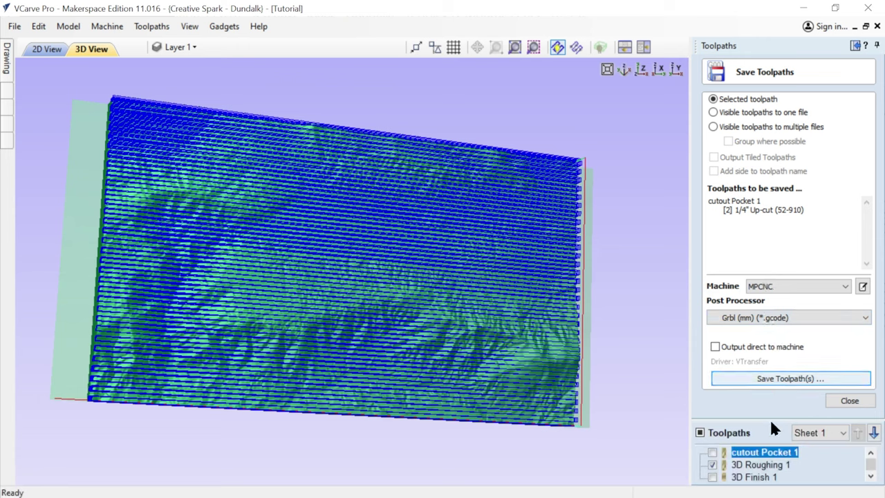
click(764, 464)
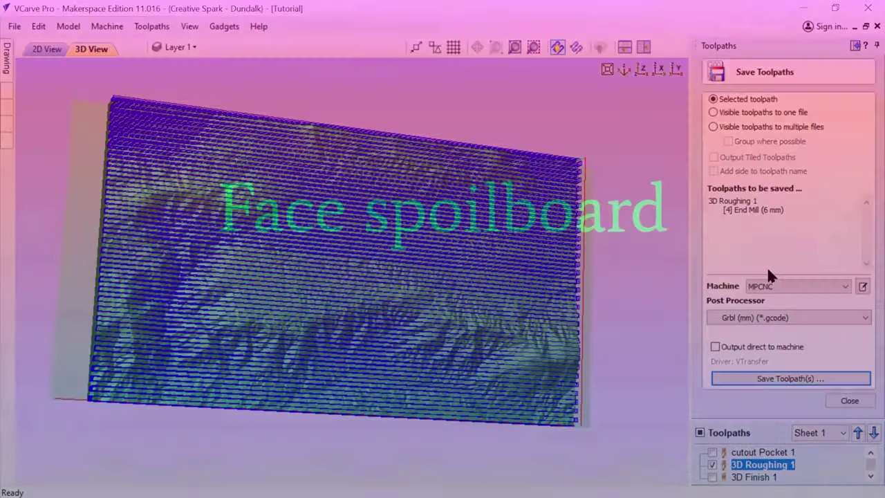